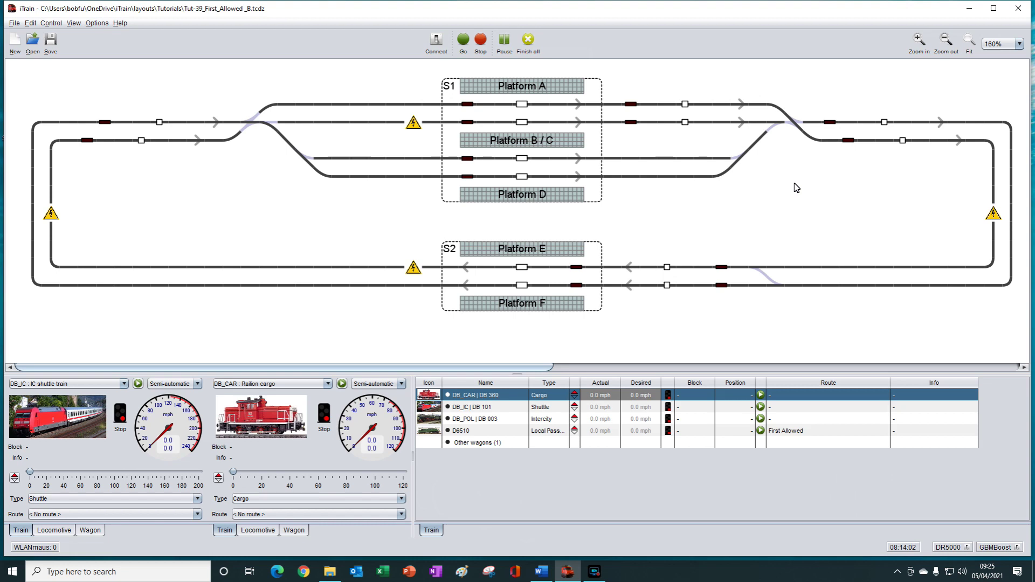
- Open station S1's properties, view the available block selection methods, and close the properties without saving
right_click(591, 94)
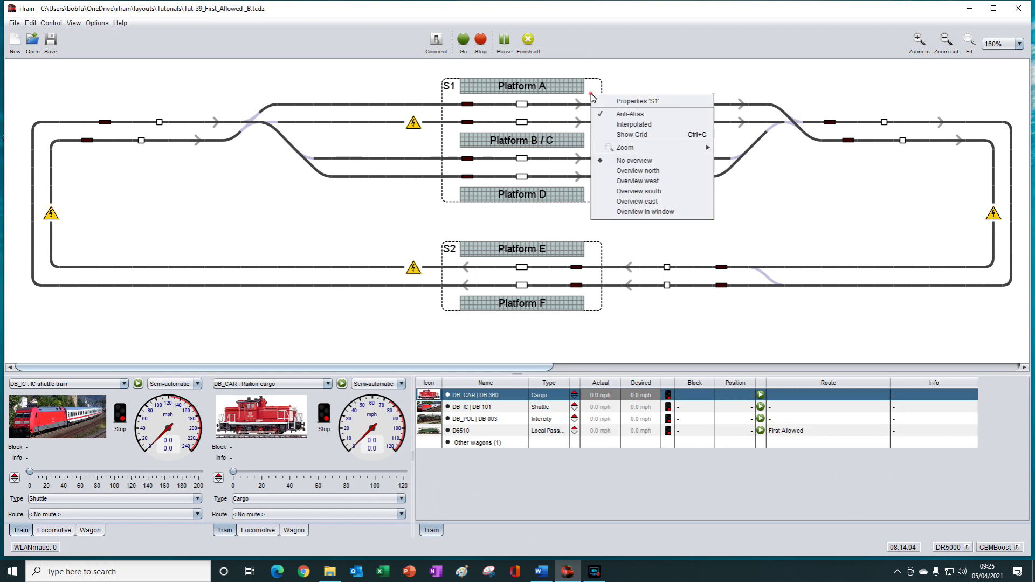
click(633, 101)
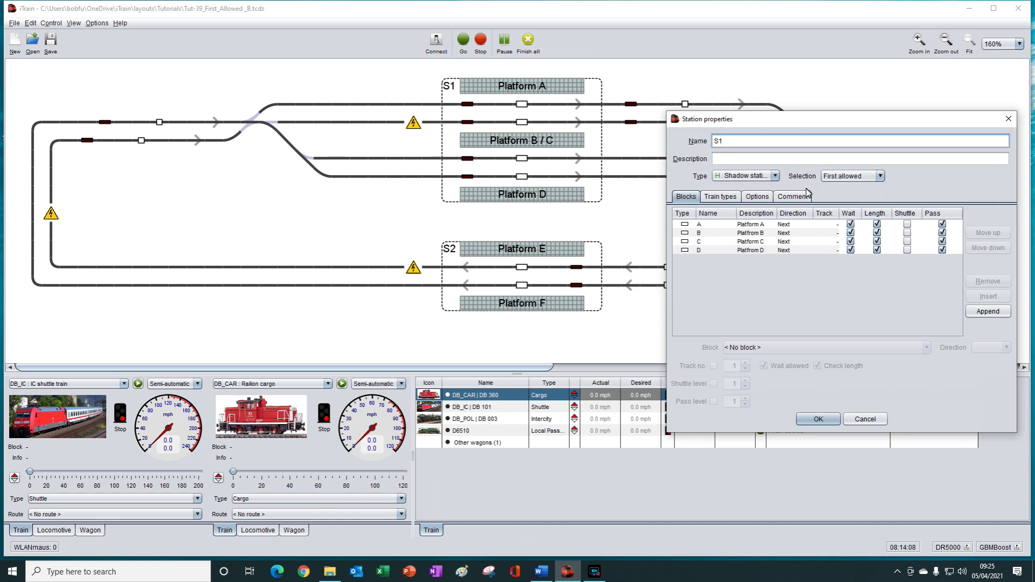
click(880, 177)
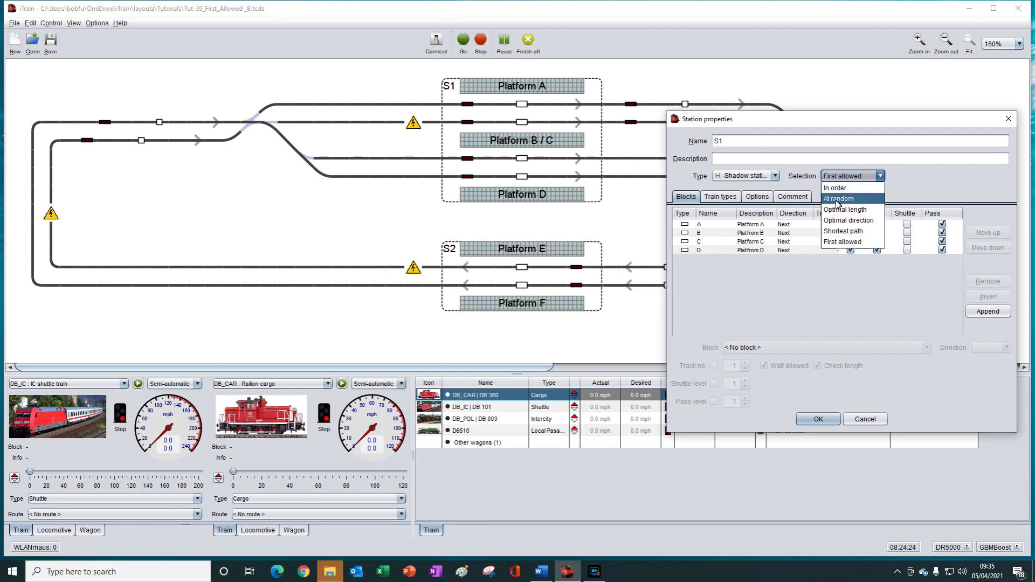
click(1009, 120)
click(1009, 121)
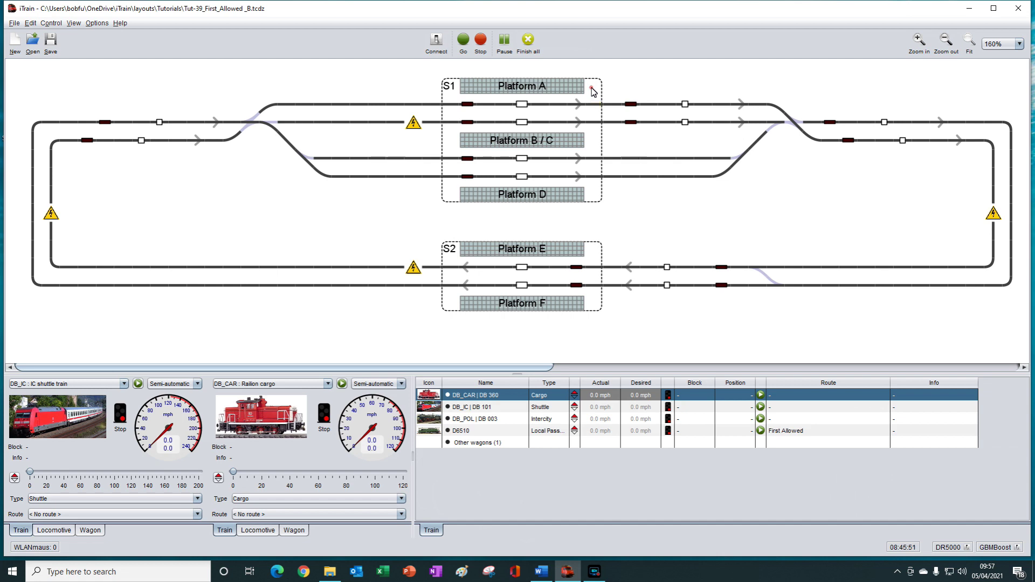
- Reopen station S1's properties, view the station types, and choose First allowed as the selection method
right_click(591, 86)
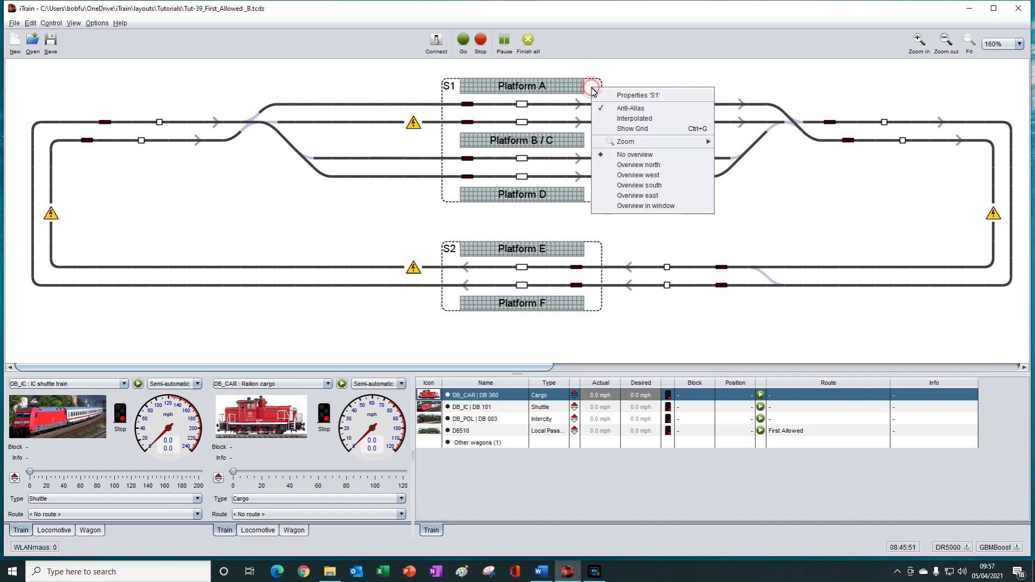
click(640, 97)
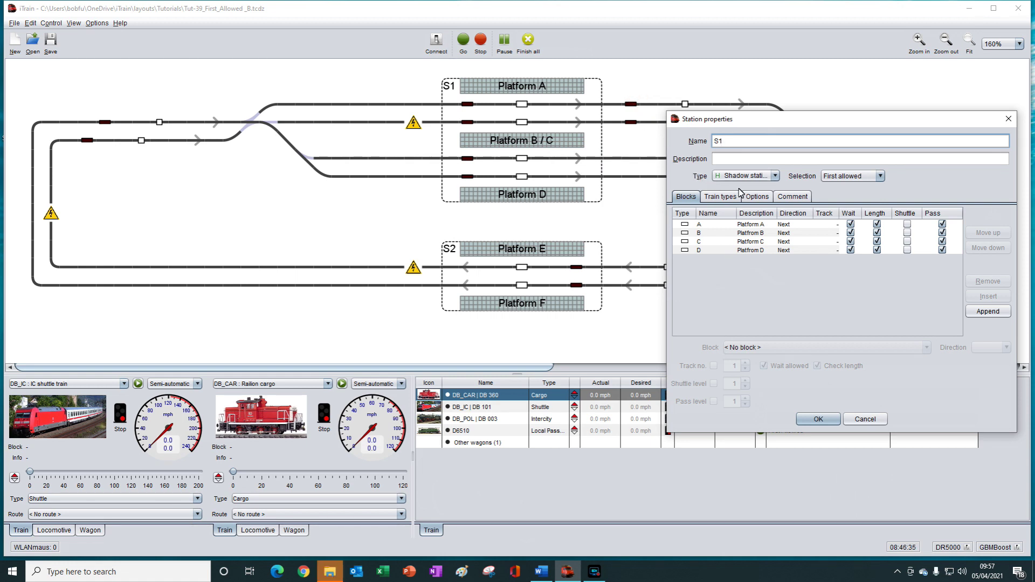
click(776, 176)
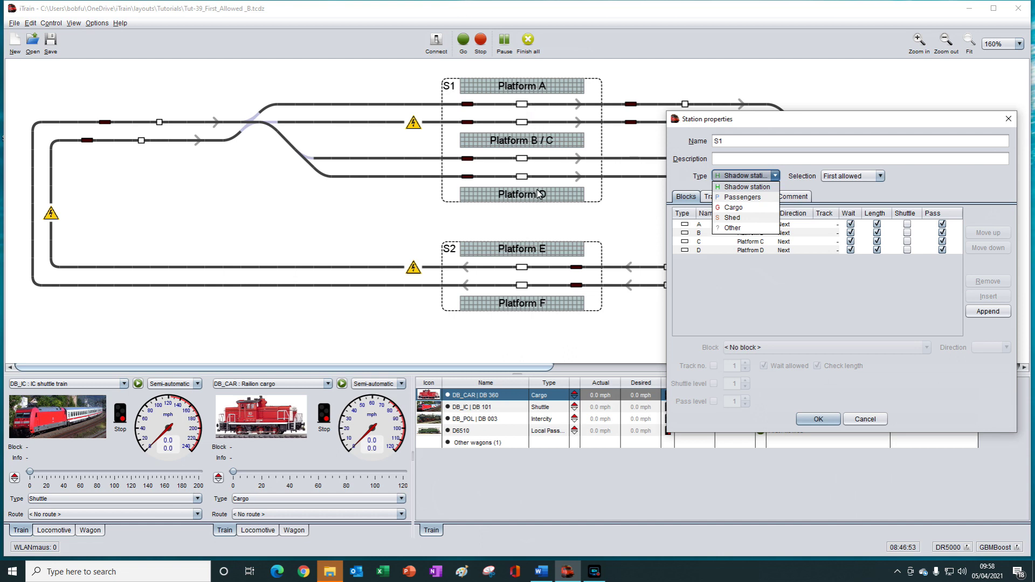
click(723, 269)
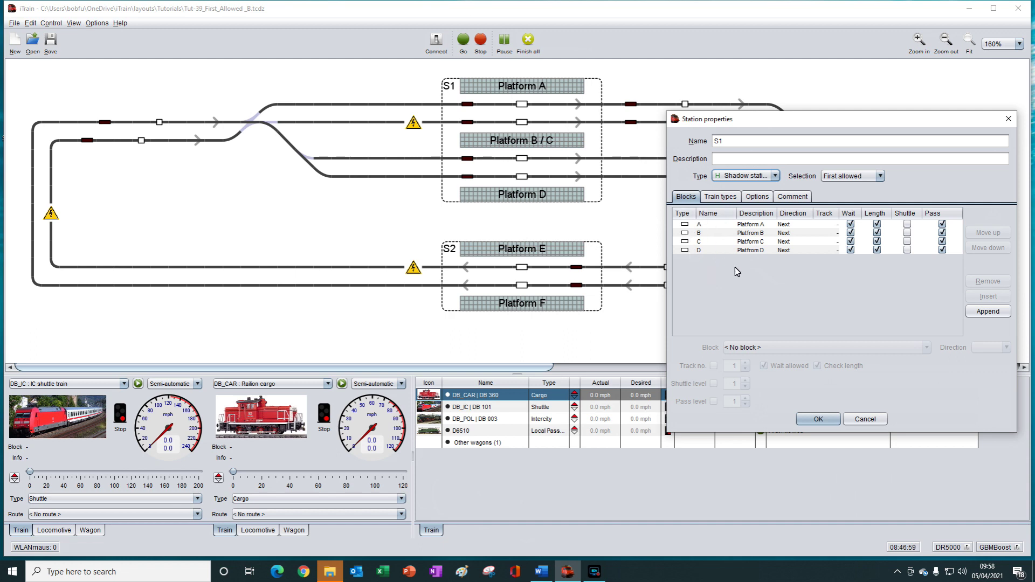
click(688, 195)
click(880, 175)
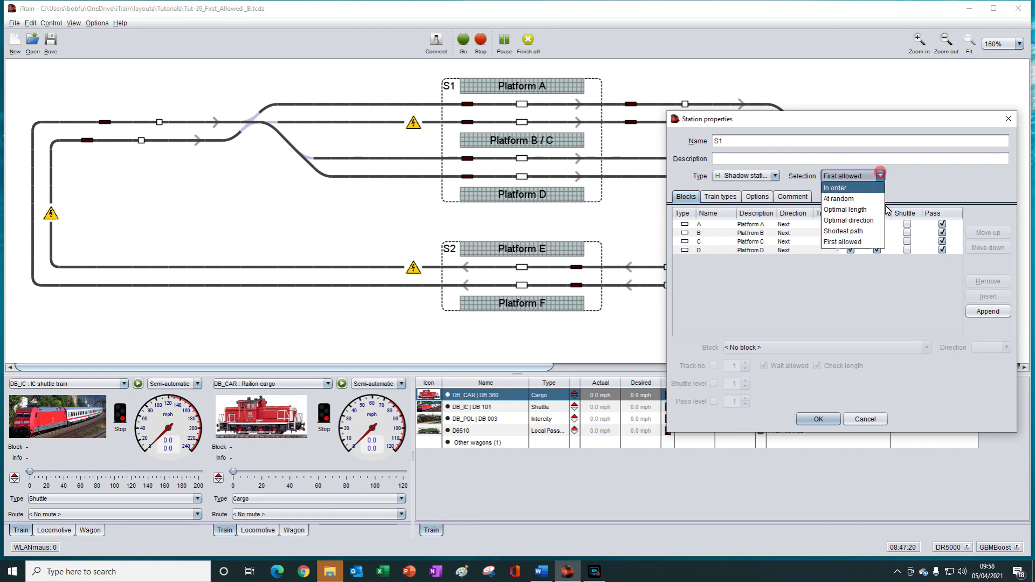
click(874, 242)
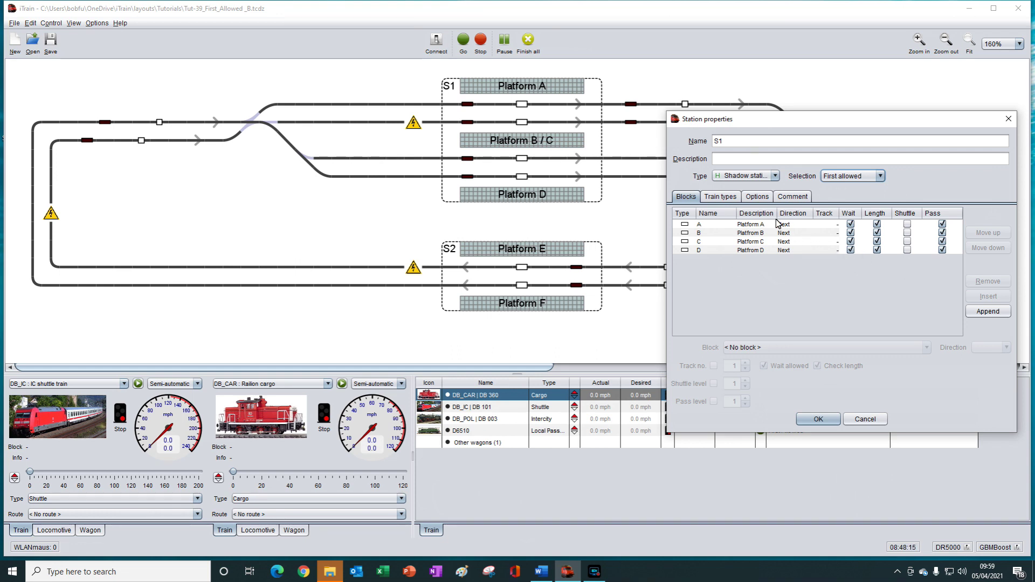
- Examine station S1's train type wait settings and the options of block A, and close the properties without saving
click(720, 196)
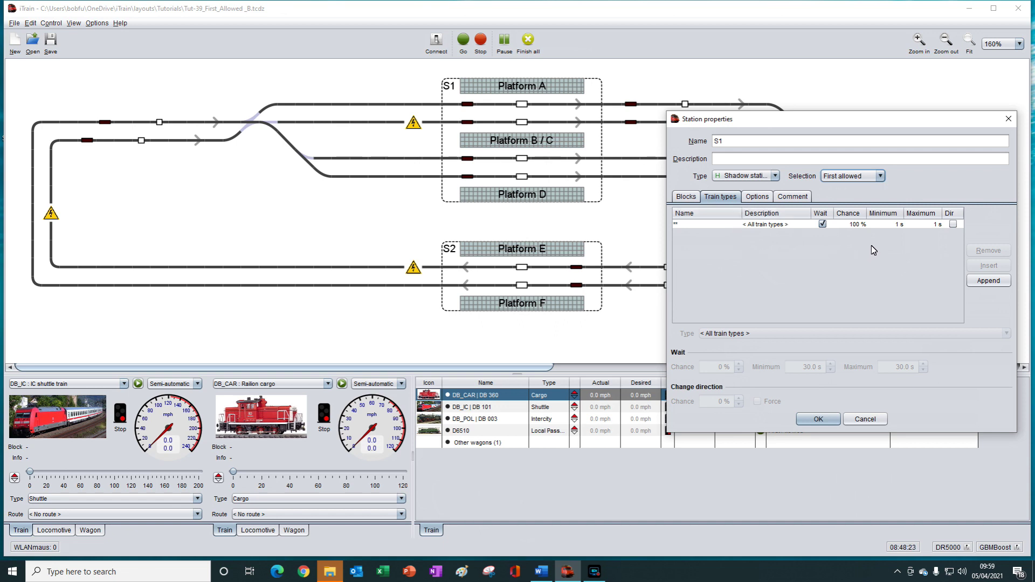
click(857, 223)
click(688, 198)
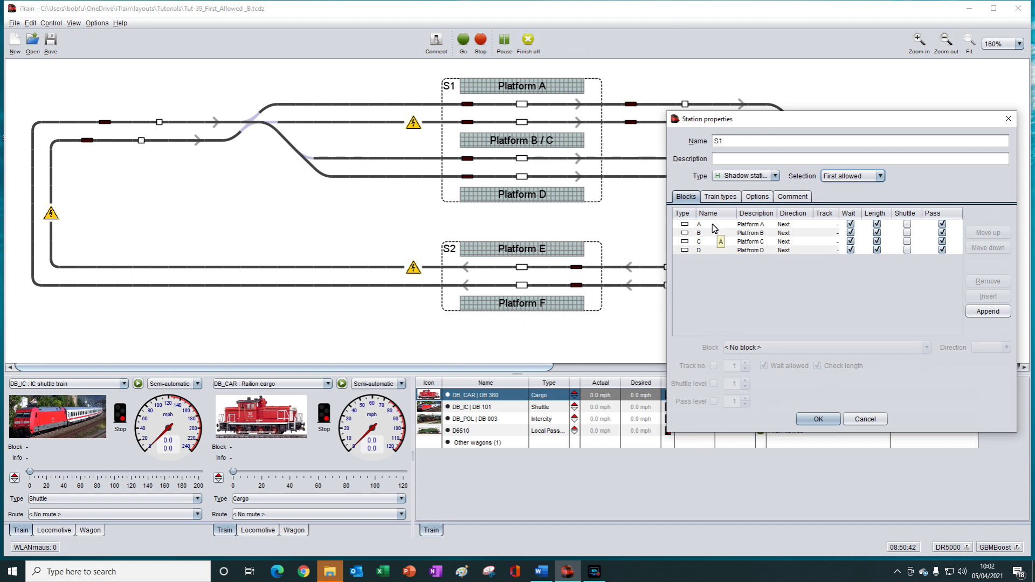
click(715, 225)
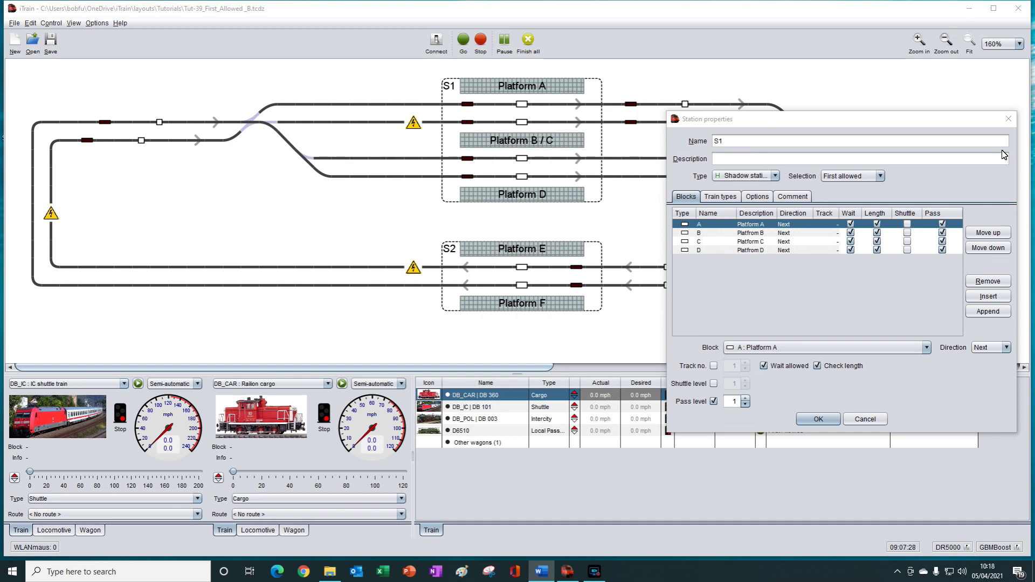
click(1009, 121)
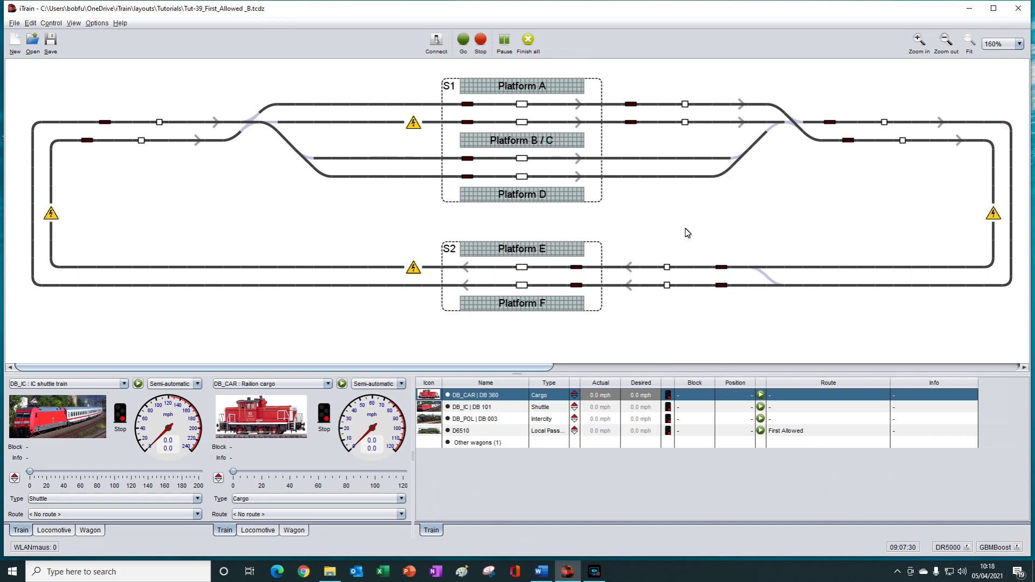
- Examine the block selection method and block list in station S2's properties, and close them without saving
right_click(590, 253)
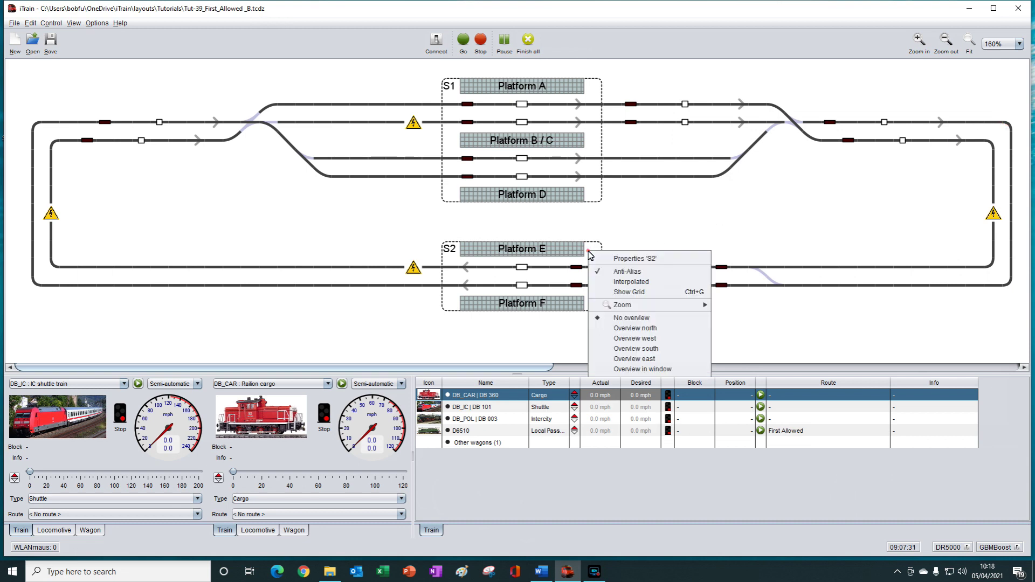
click(635, 260)
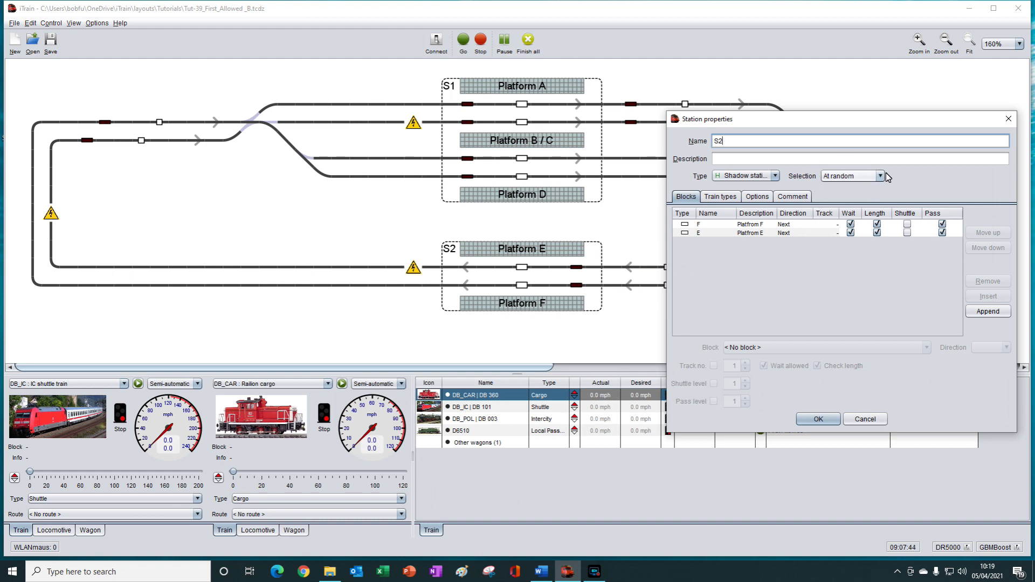
click(1008, 119)
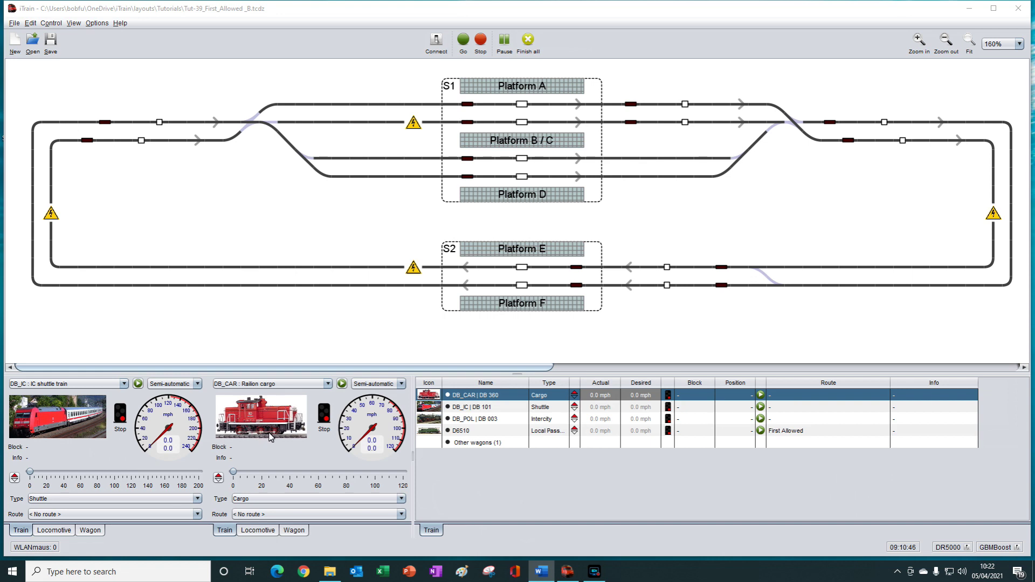
- Load train D6510 into the second train control, set its route to No route, and place it in the Platform F block
drag(434, 431, 265, 424)
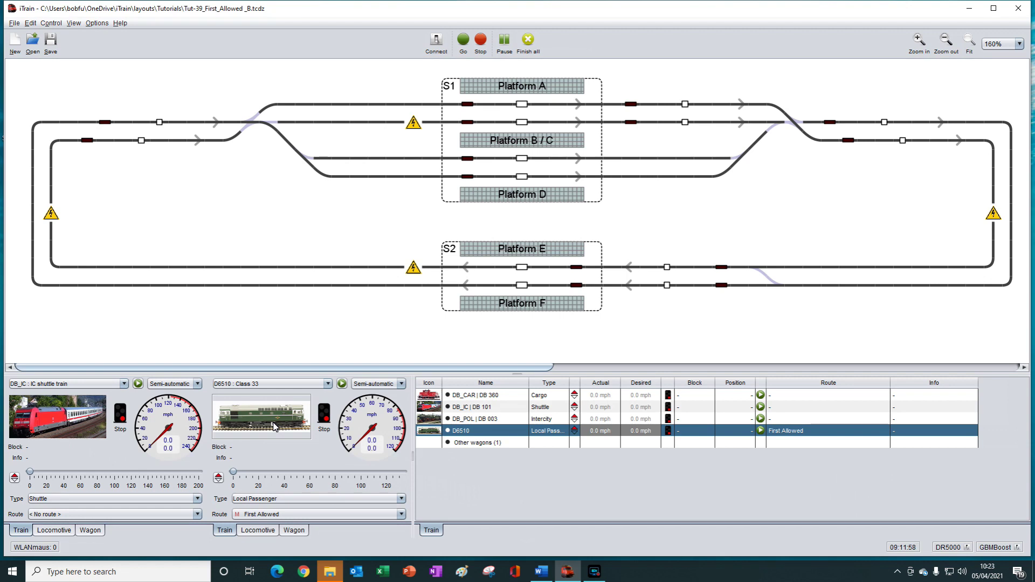
click(311, 516)
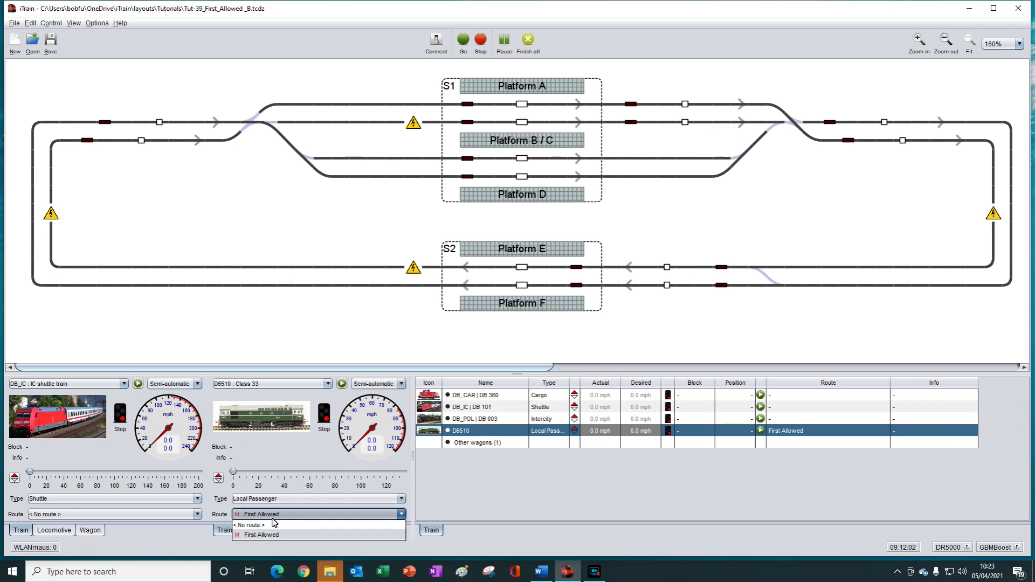
click(248, 526)
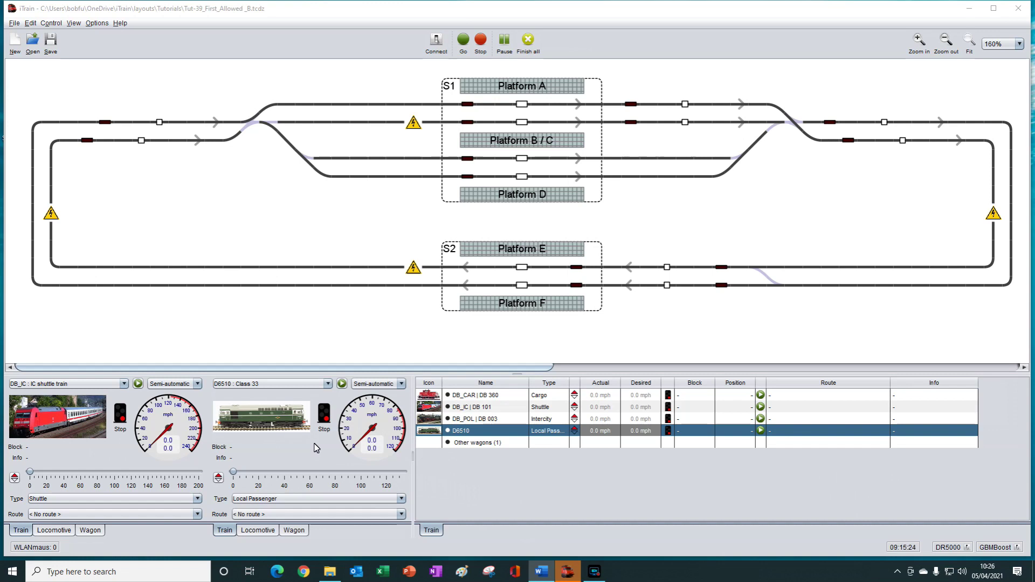
drag(273, 422, 524, 289)
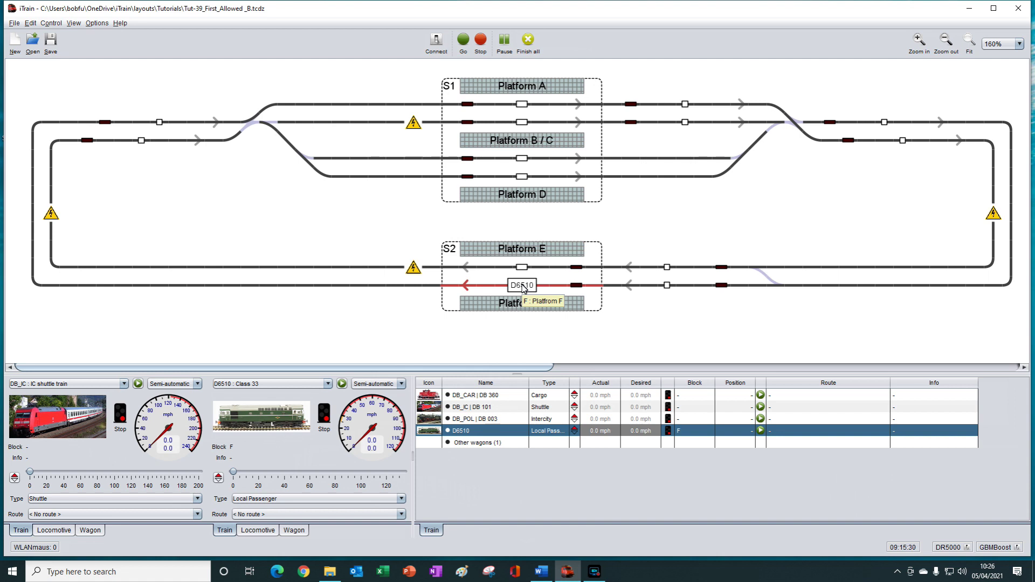
- Start and stop train D6510 repeatedly from Platform F to test which S1 platform gets reserved
click(343, 384)
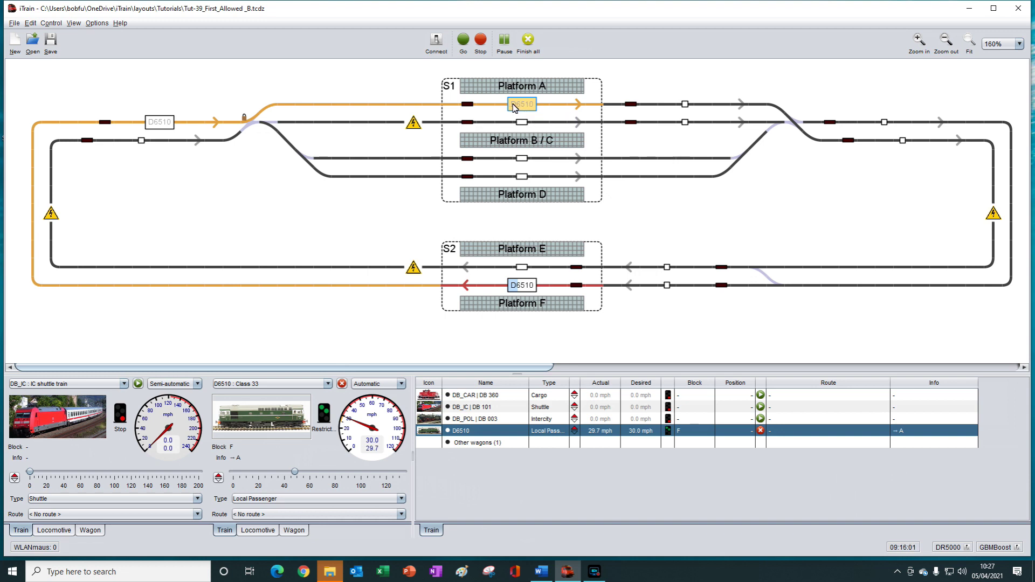
click(342, 384)
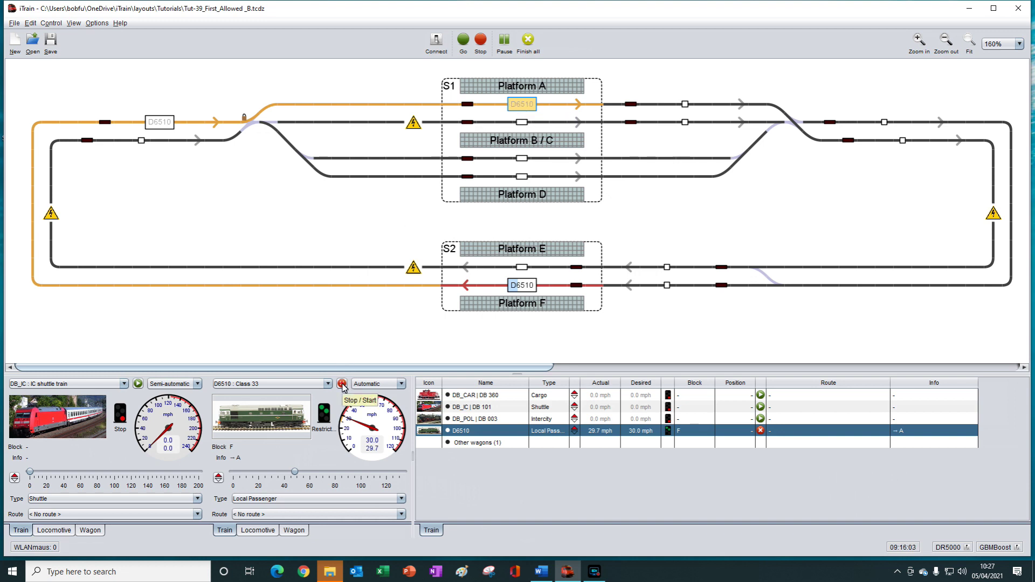
click(341, 384)
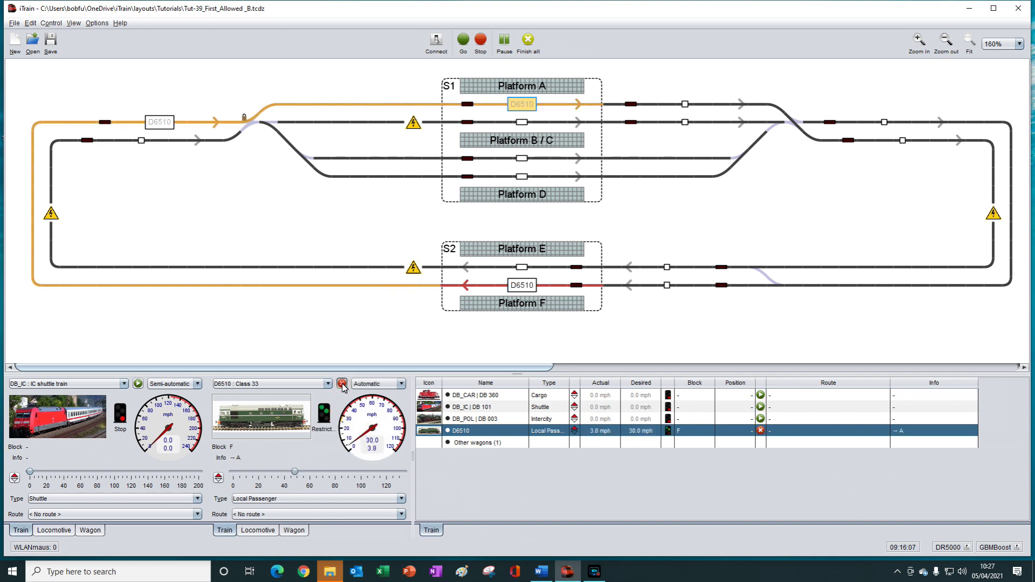
click(342, 384)
click(342, 384)
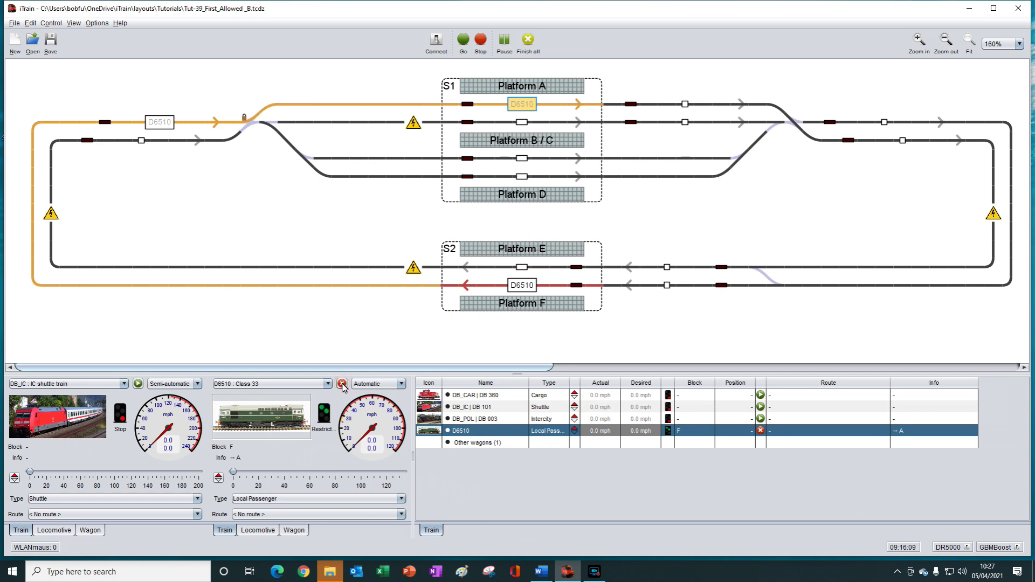
click(342, 384)
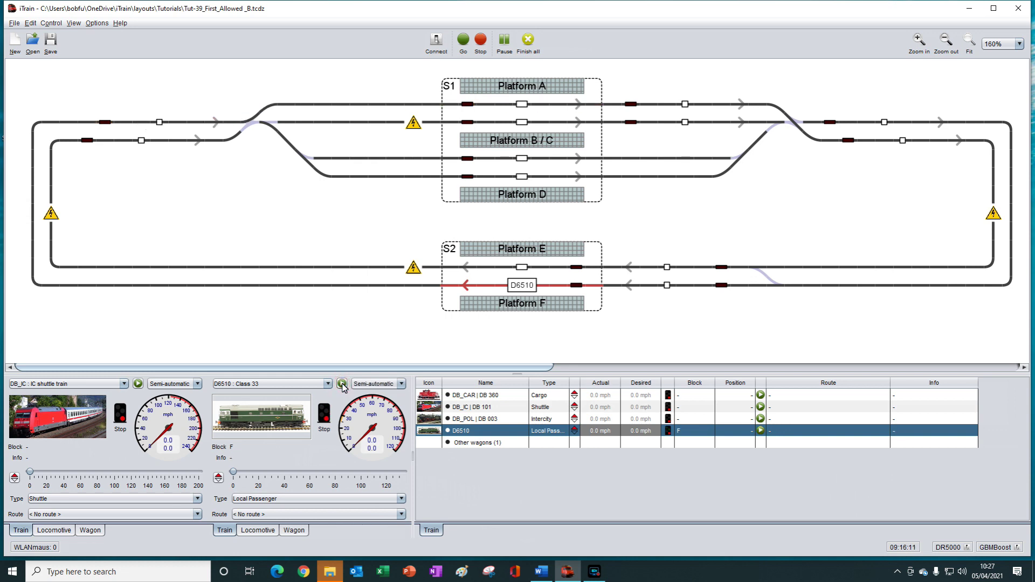
click(342, 383)
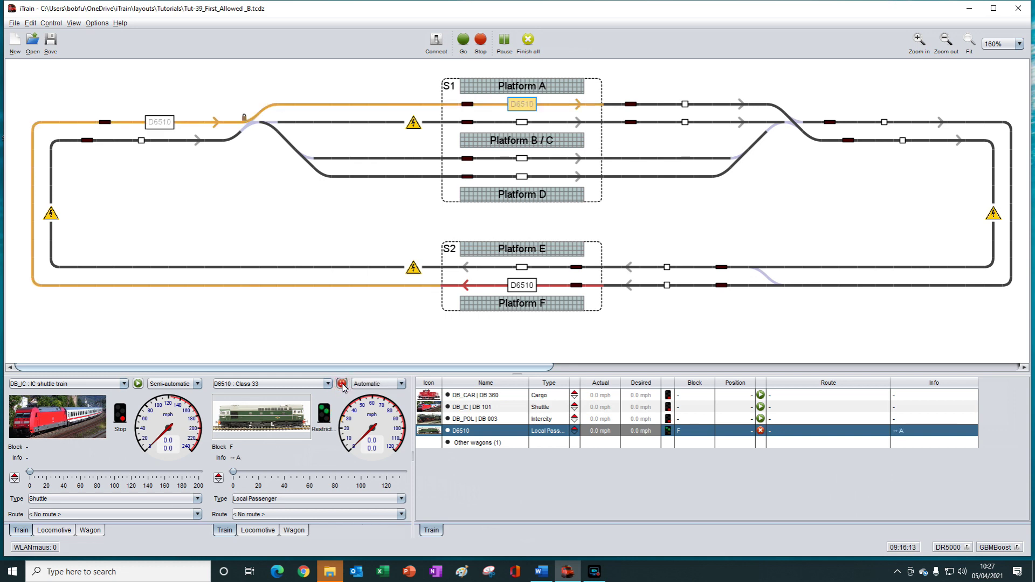
click(341, 384)
click(342, 383)
click(342, 384)
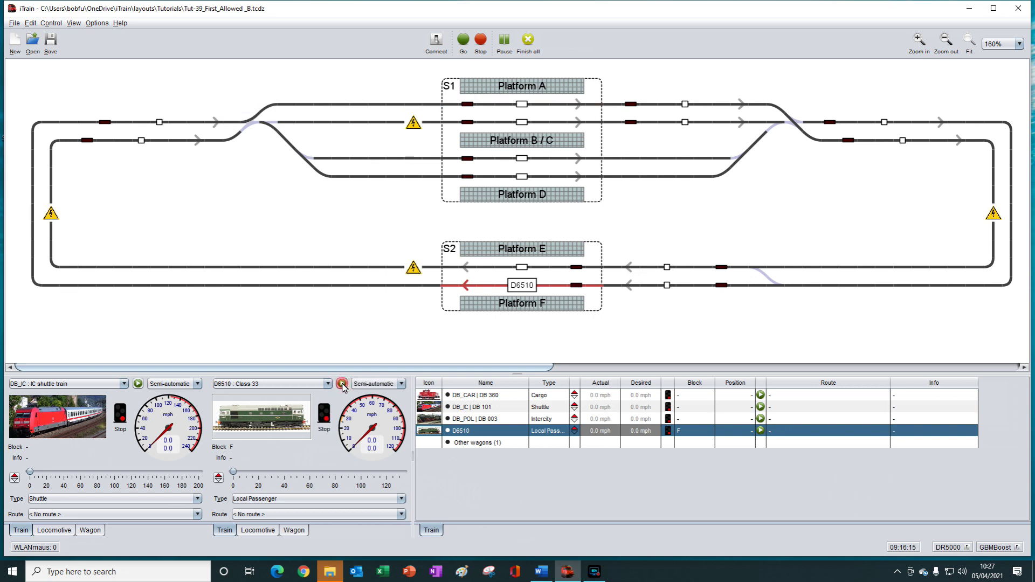
- Take the Platform A block out of service and test starting and stopping train D6510 from Platform F
click(524, 107)
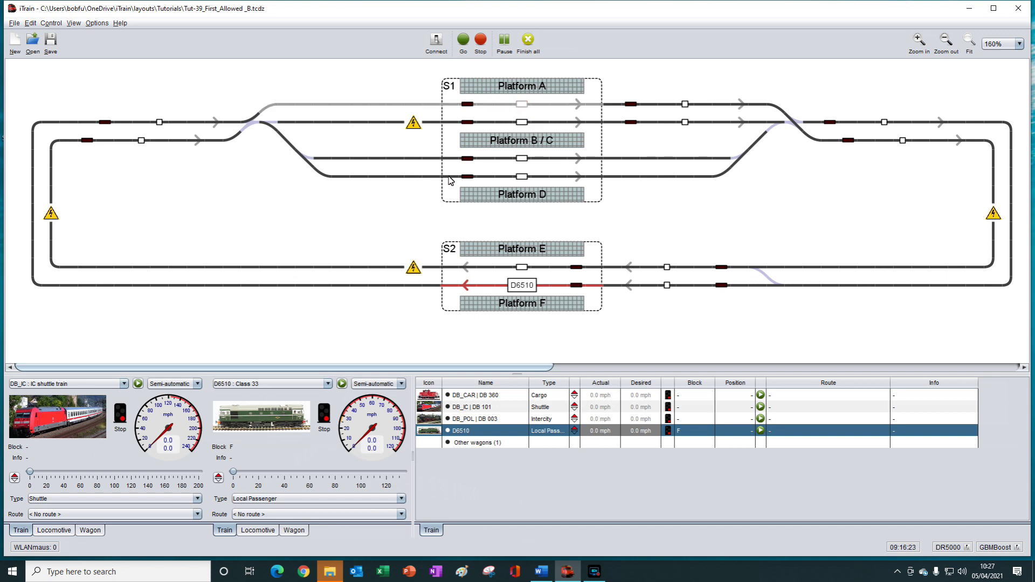
click(341, 384)
click(342, 384)
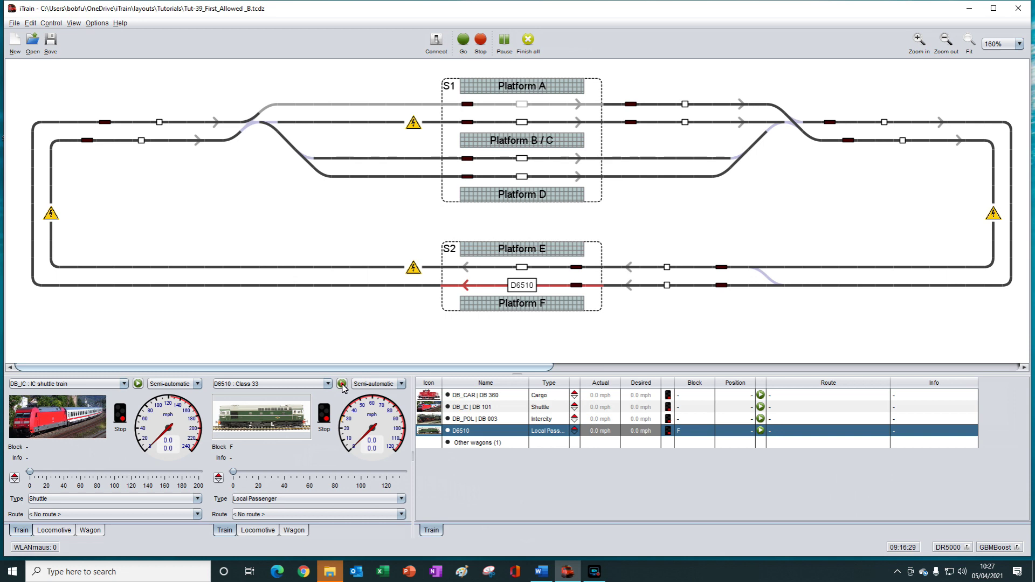
- Start train D6510 from Platform F and trigger the feedback sensors of block B1 and Platform A to advance it
click(342, 384)
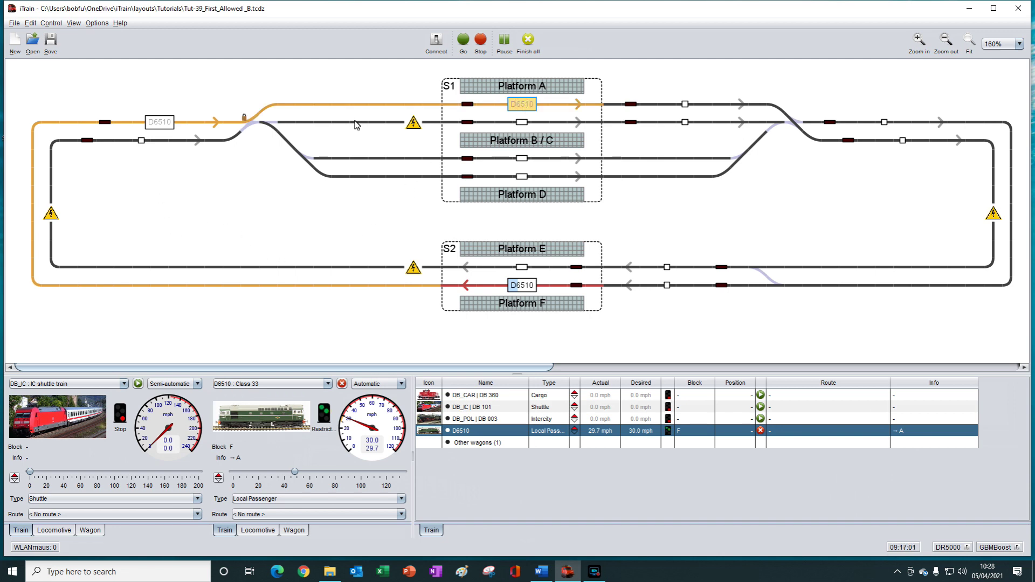
click(108, 123)
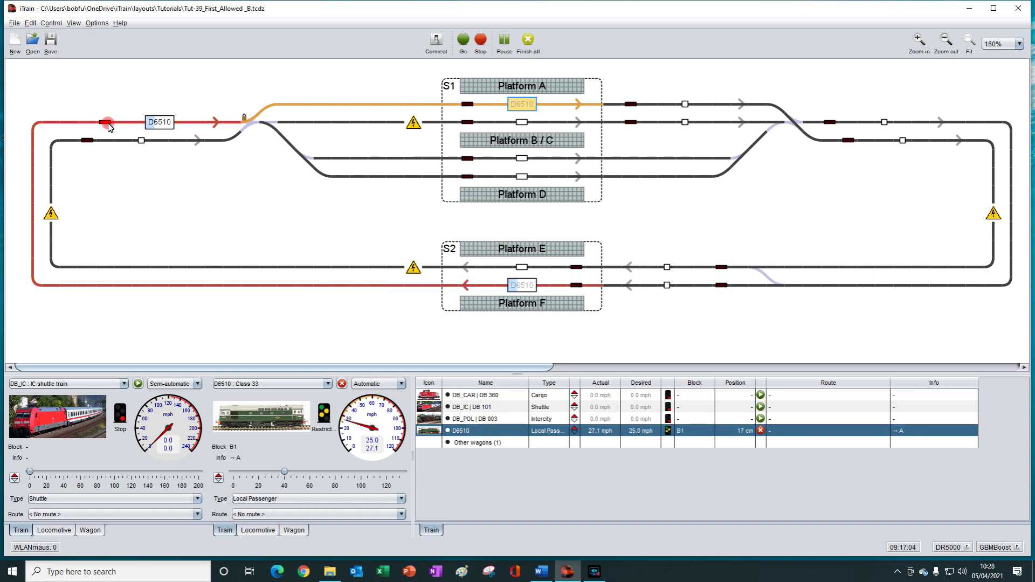
click(471, 106)
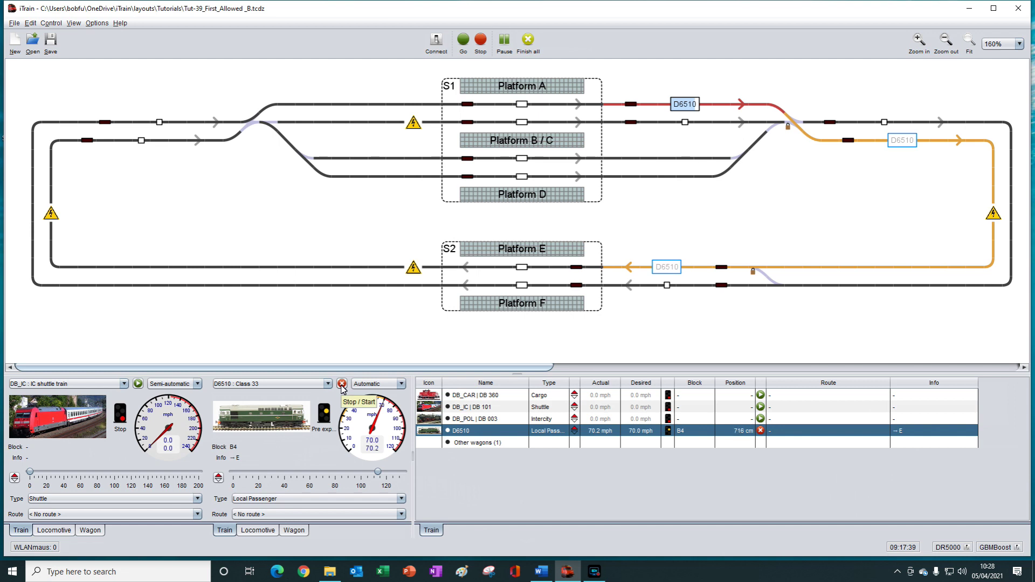
- Stop and start train D6510 repeatedly in block B4 to test which S2 platform and connecting track get reserved
click(342, 384)
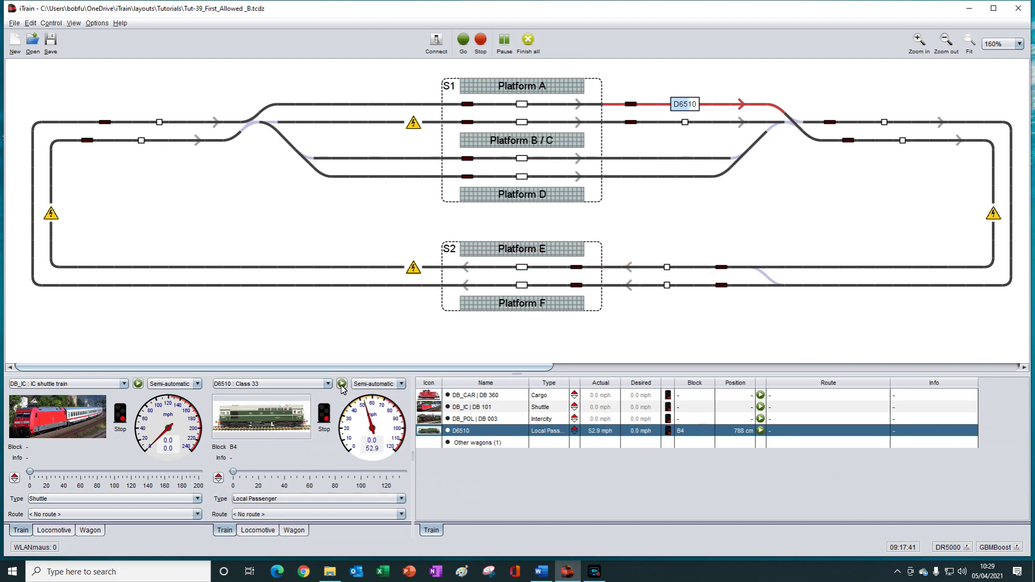
click(342, 384)
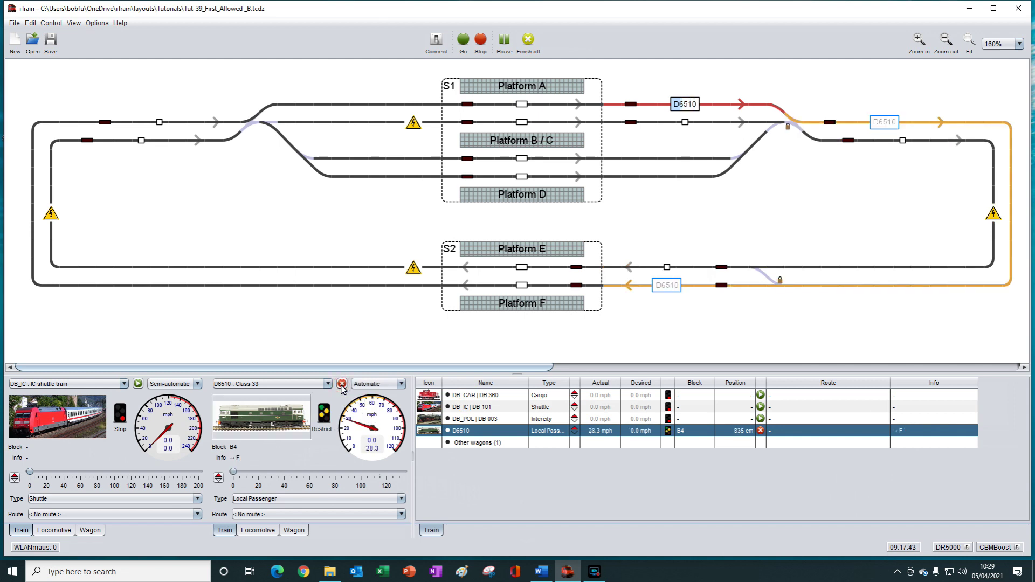
click(342, 384)
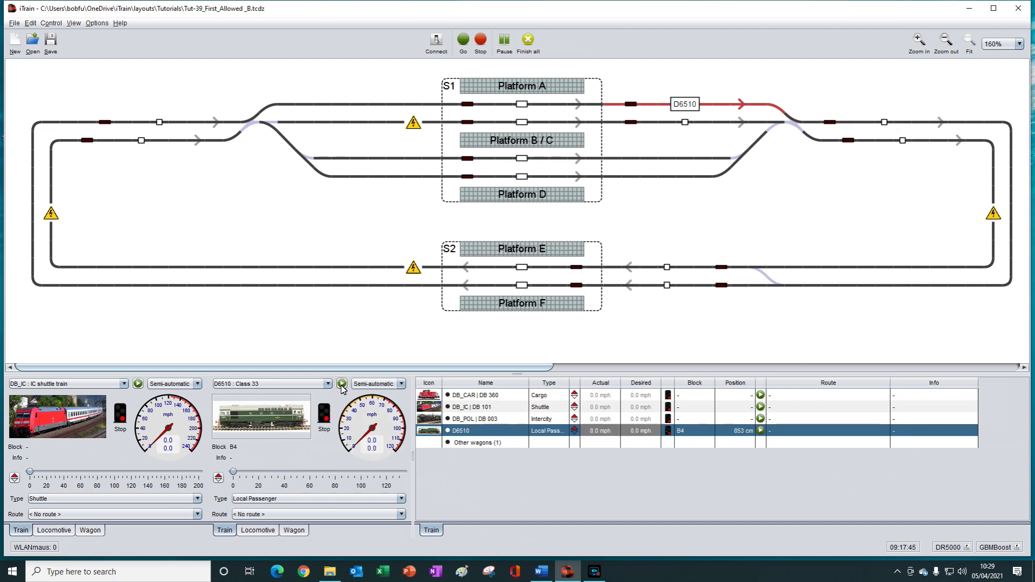
click(342, 384)
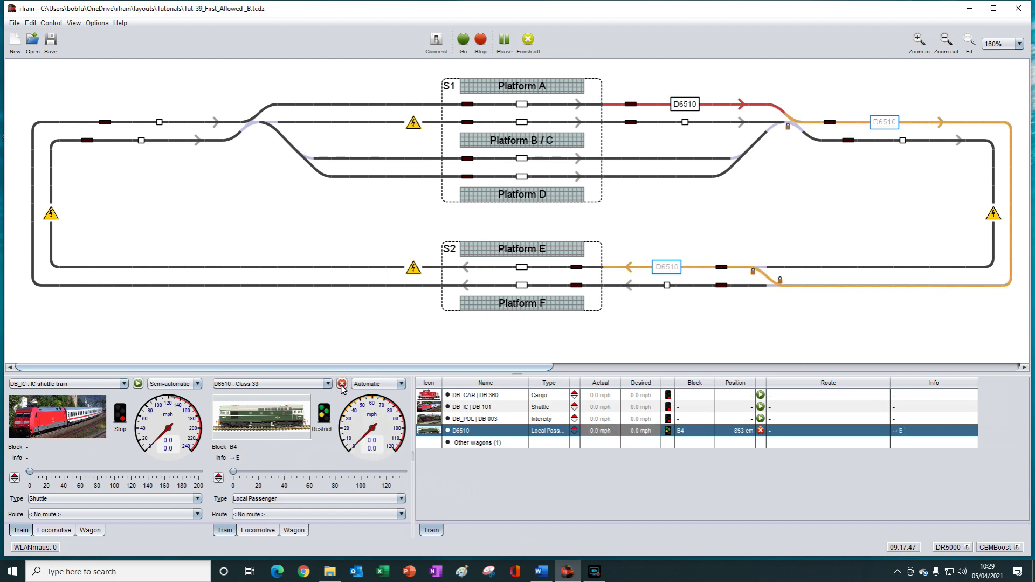
click(342, 384)
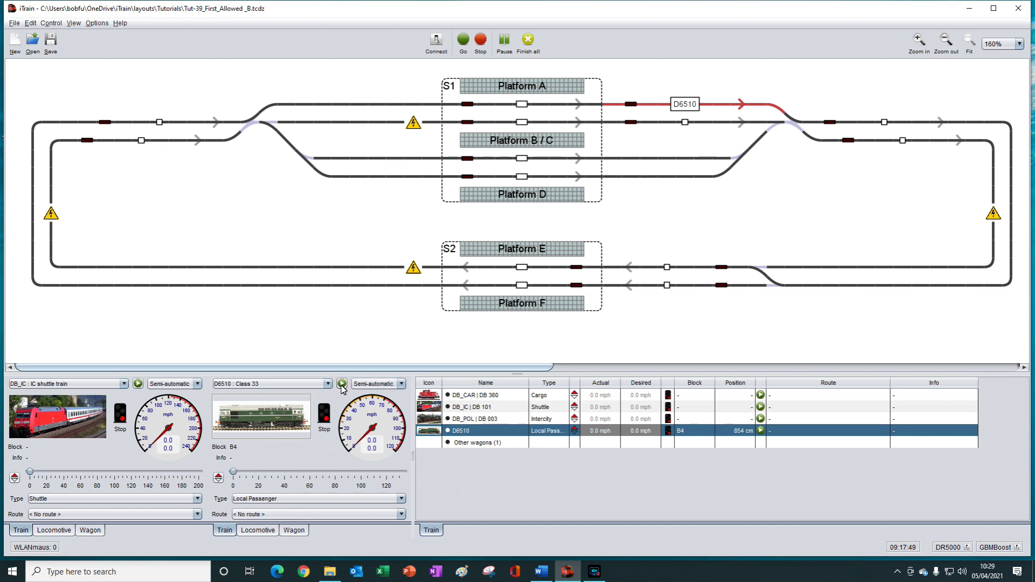
click(342, 386)
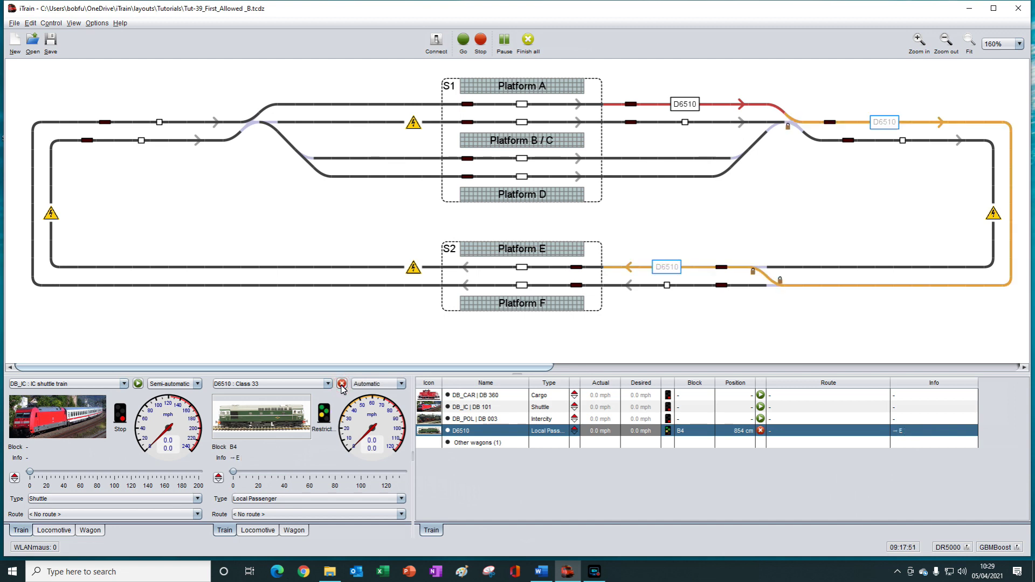
click(341, 385)
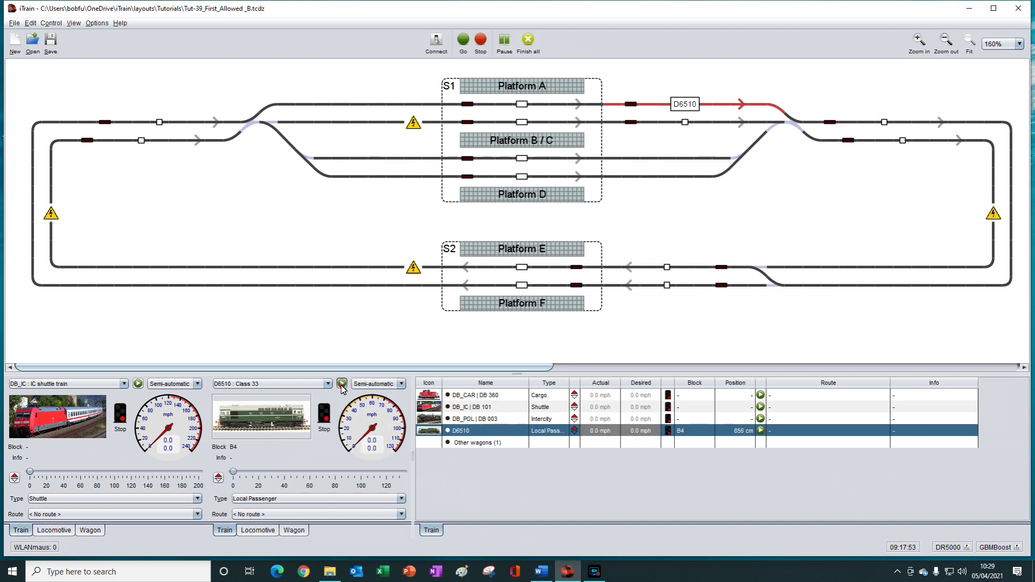
click(342, 385)
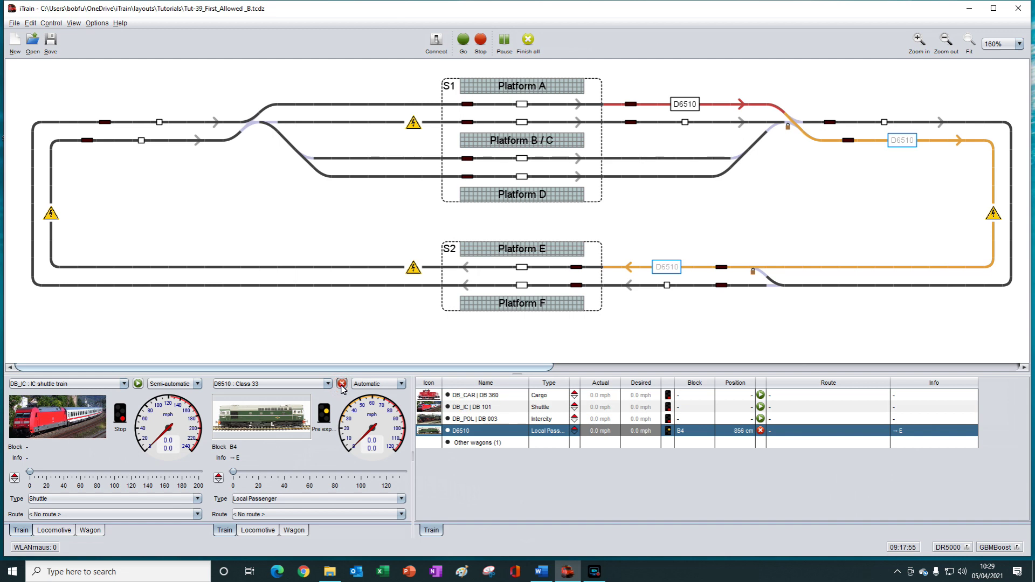
- Restart train D6510 from block B4, run it into Platform F, and stop it there
click(342, 385)
click(343, 385)
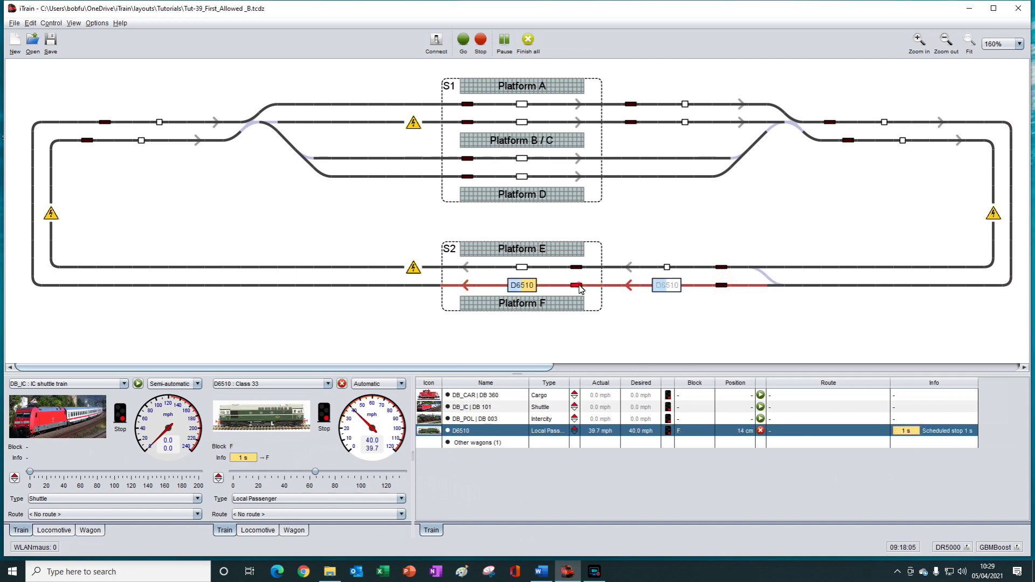
click(342, 384)
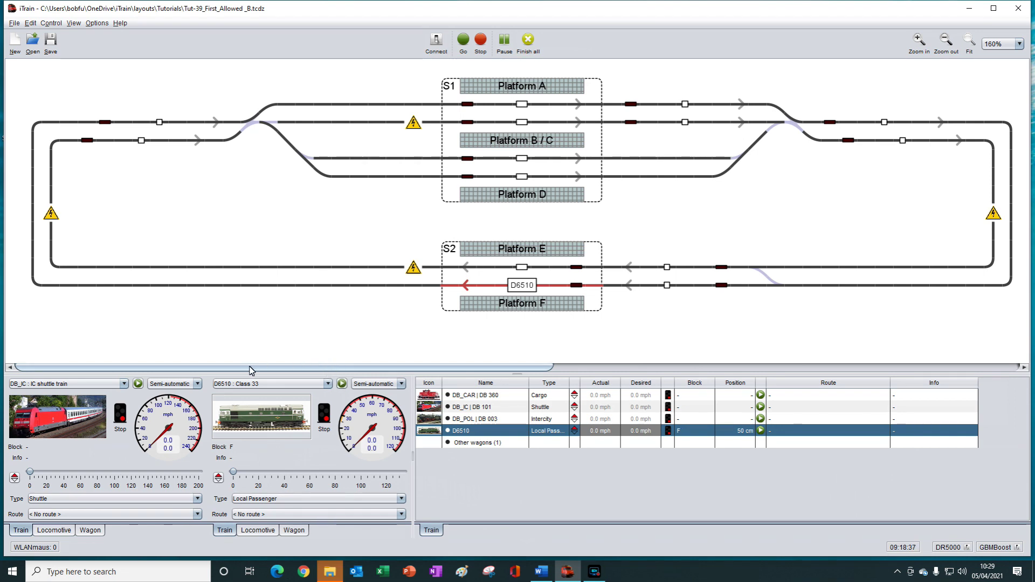
- Place train DB_IC in the Platform E block and start and stop it repeatedly to test which S1 platform gets reserved
drag(60, 411, 524, 269)
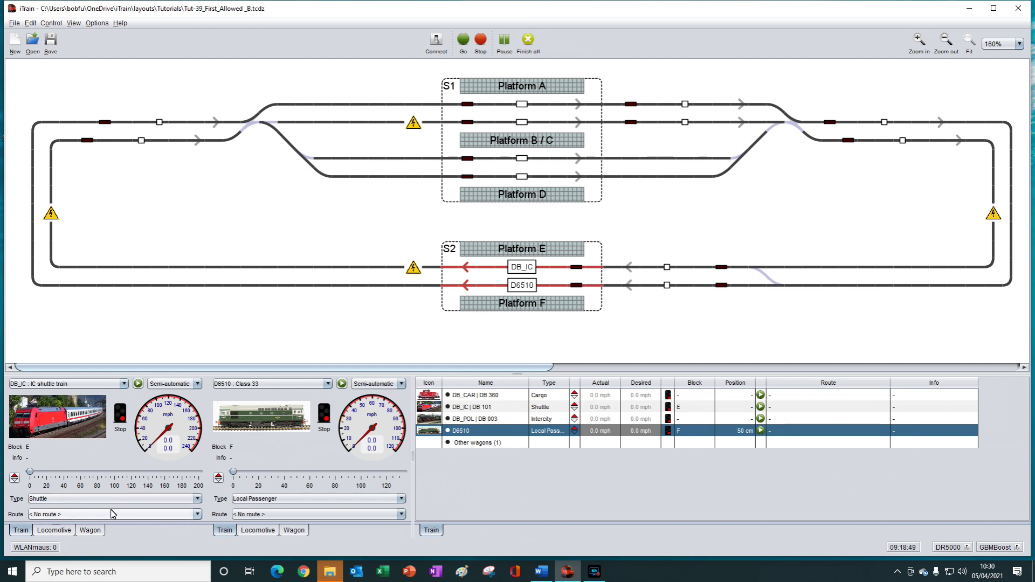
click(138, 384)
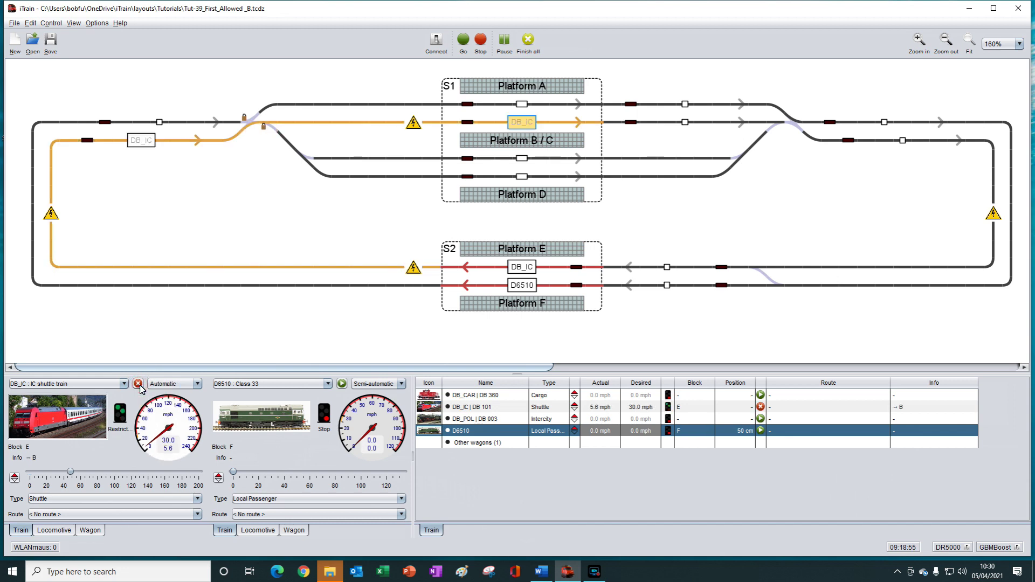
click(139, 385)
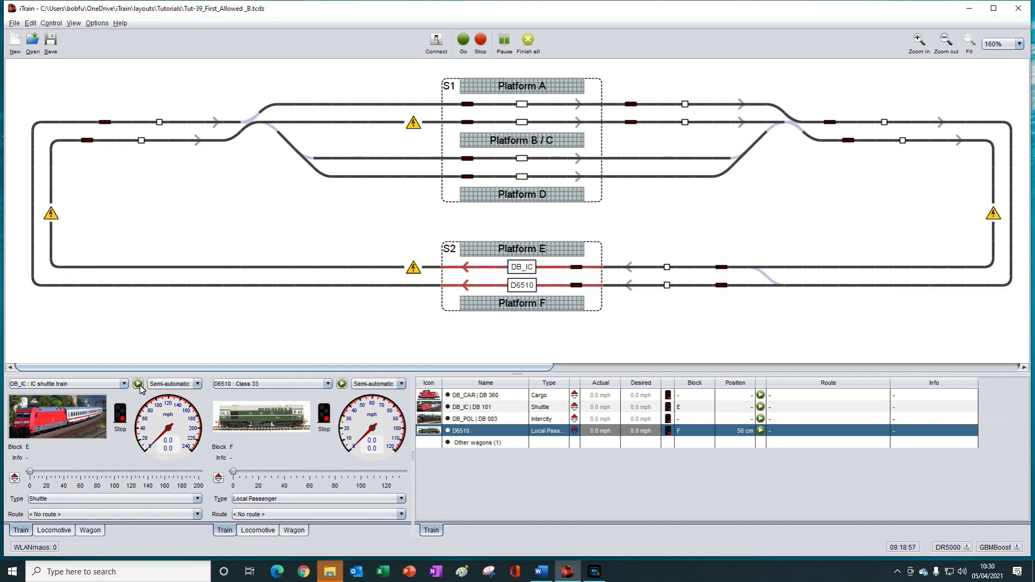
click(138, 385)
click(138, 384)
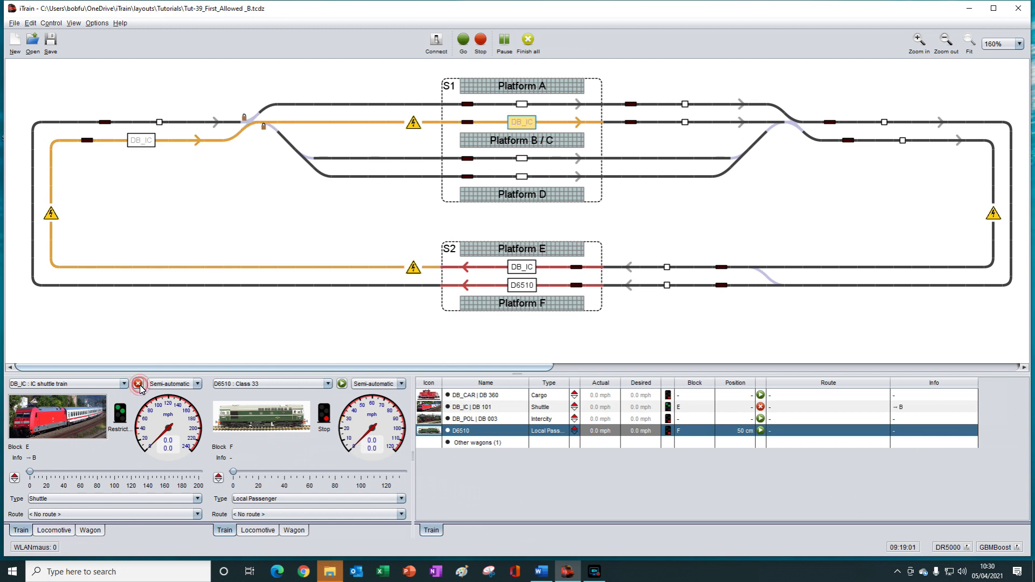
click(138, 384)
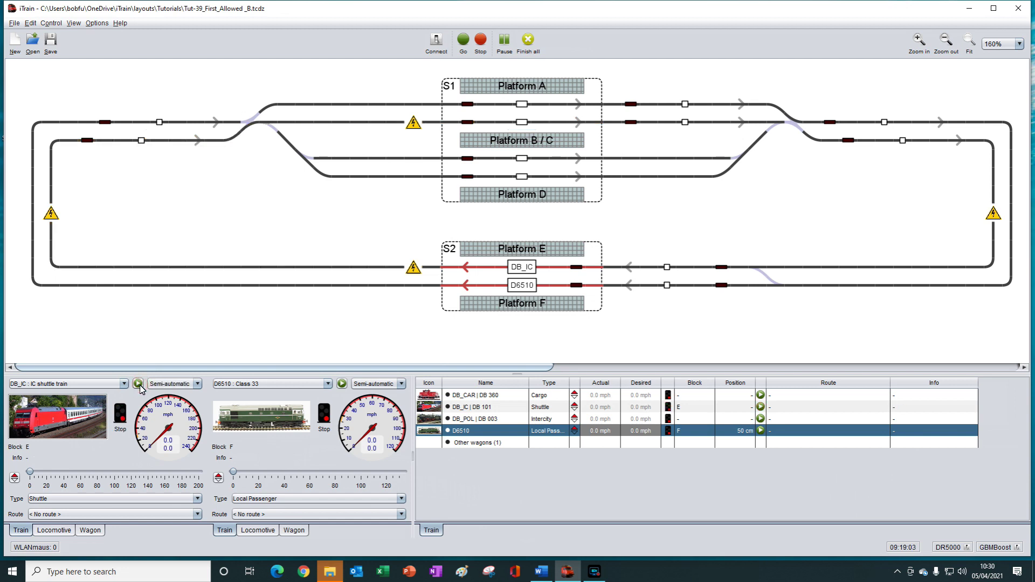
click(138, 384)
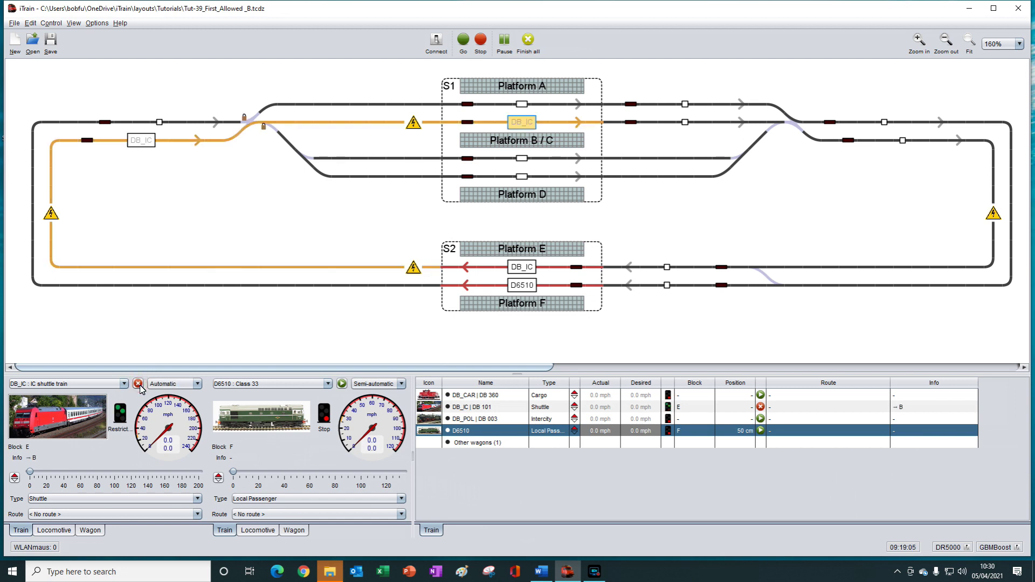
click(139, 384)
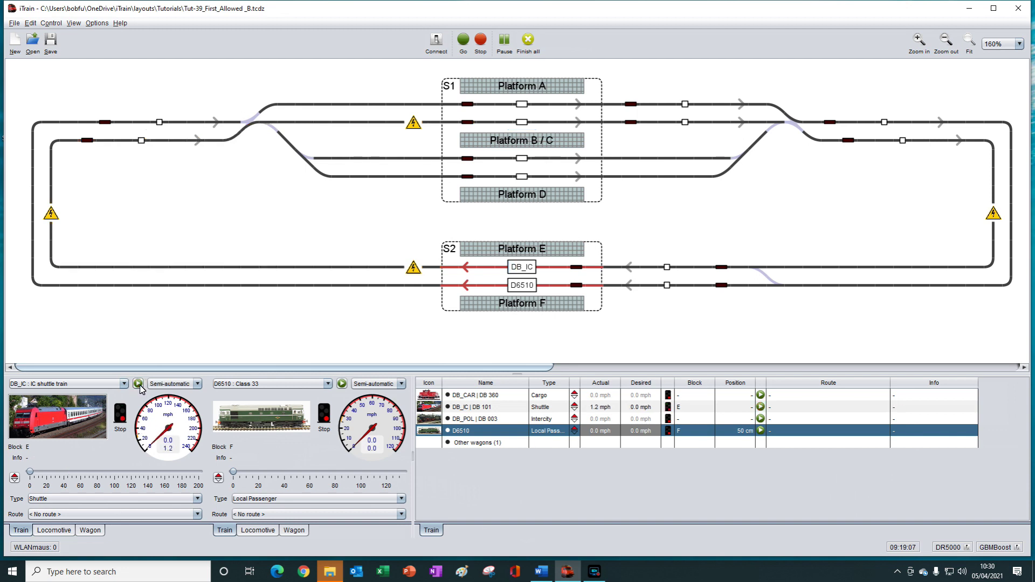
click(139, 385)
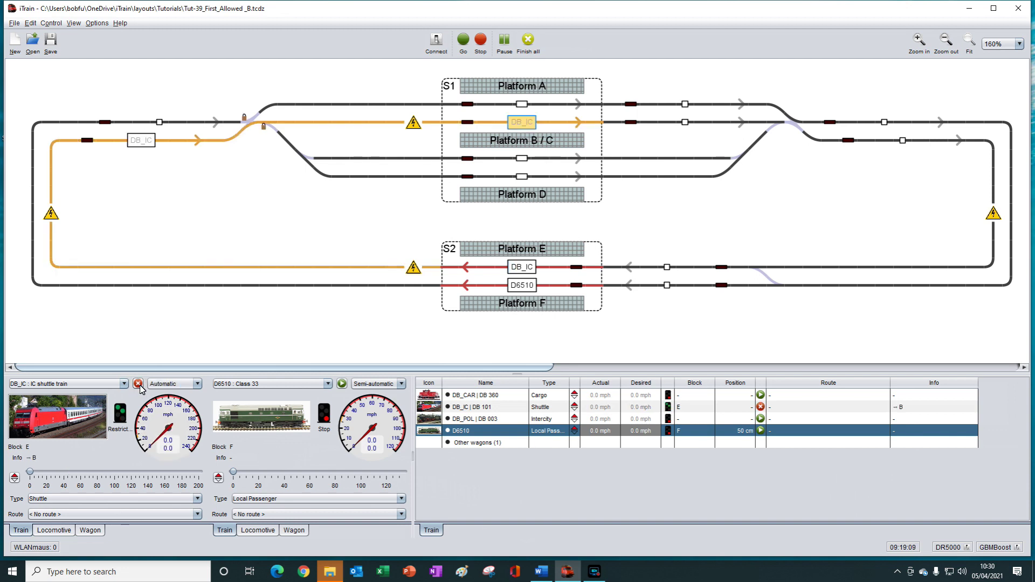
click(138, 384)
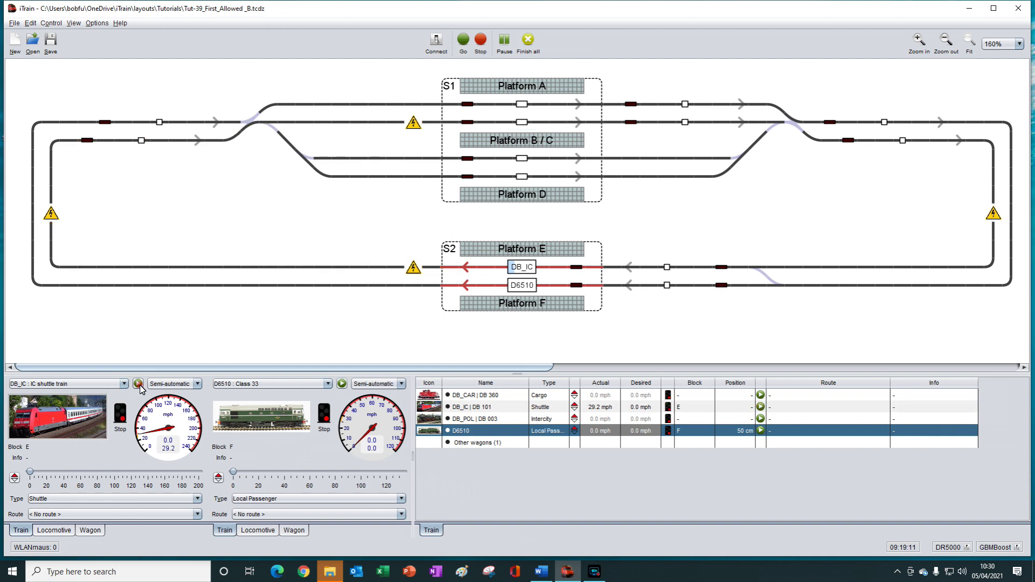
- Take the Platform B block out of service and test starting and stopping train DB_IC from Platform E
click(523, 127)
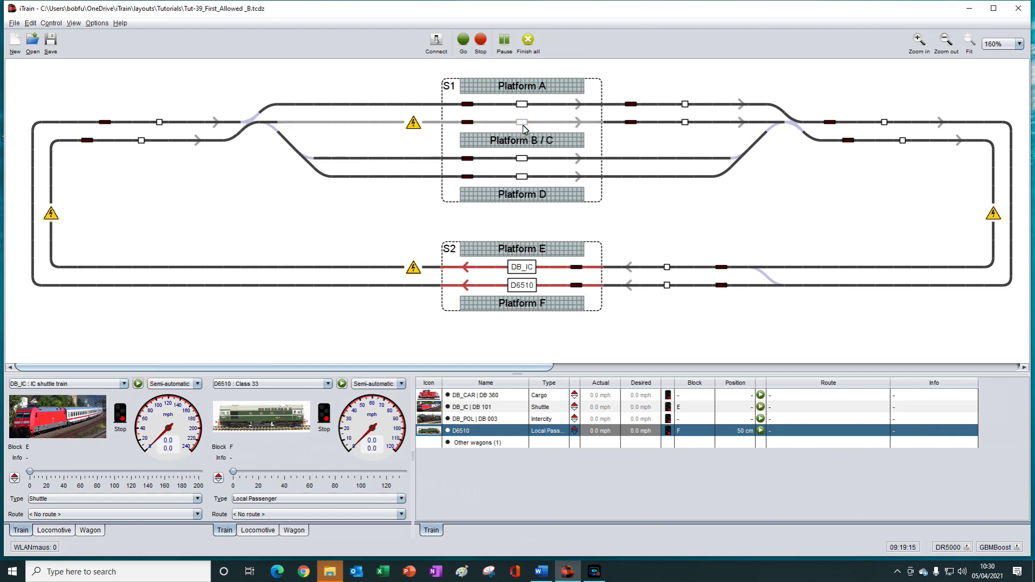
click(138, 384)
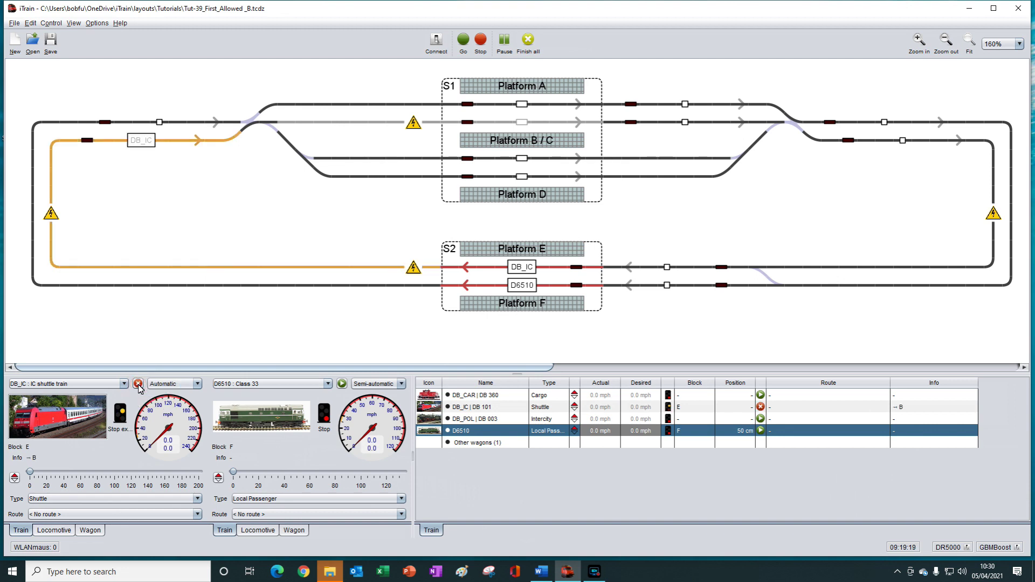
click(138, 384)
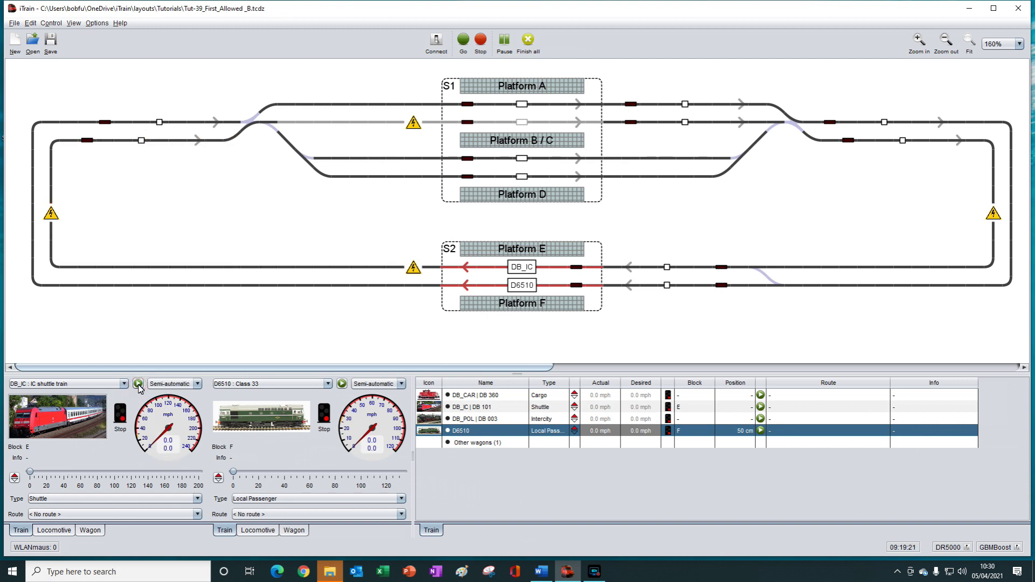
- Run train DB_IC from Platform E around the layout back to Platform E and stop it there
click(138, 385)
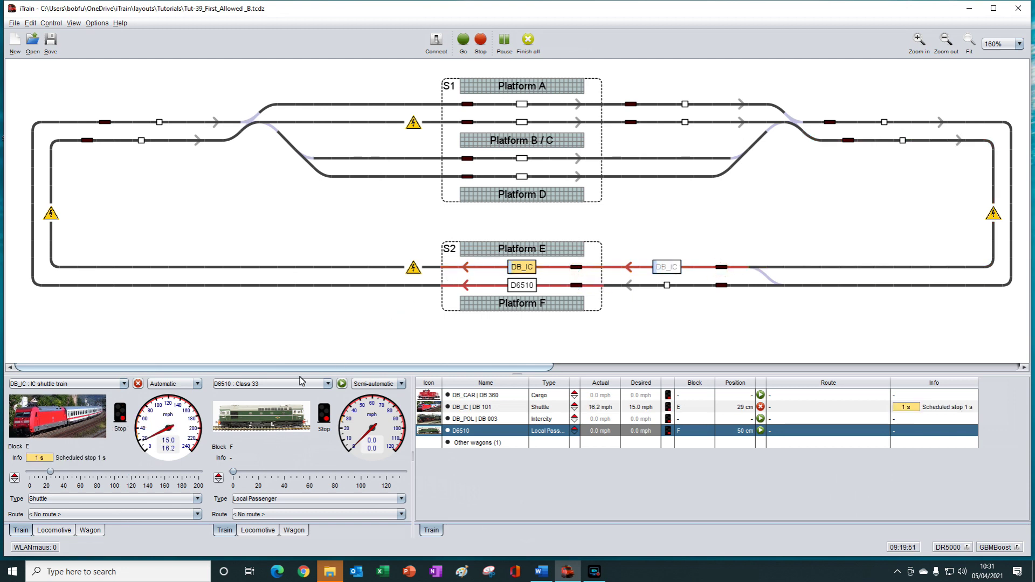
click(138, 384)
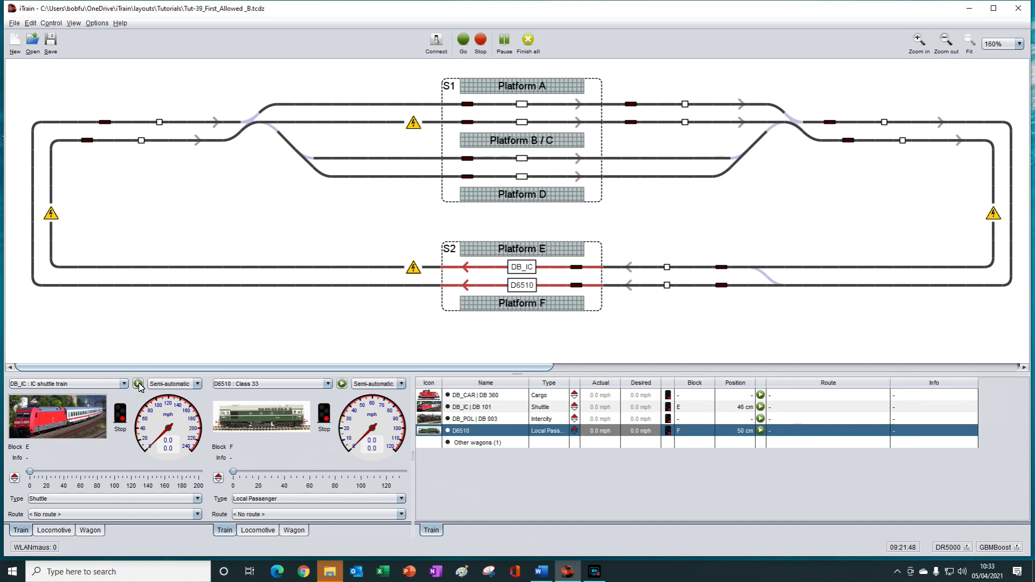
- Examine the blocks, wait times and selection method of each item in the First Allowed train route, and close the route editor
click(31, 25)
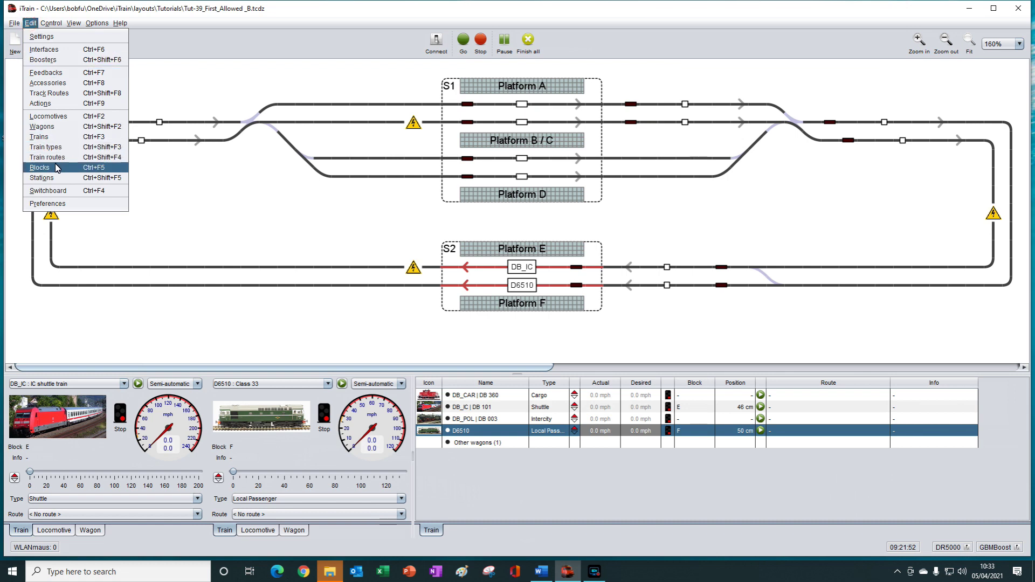
click(58, 159)
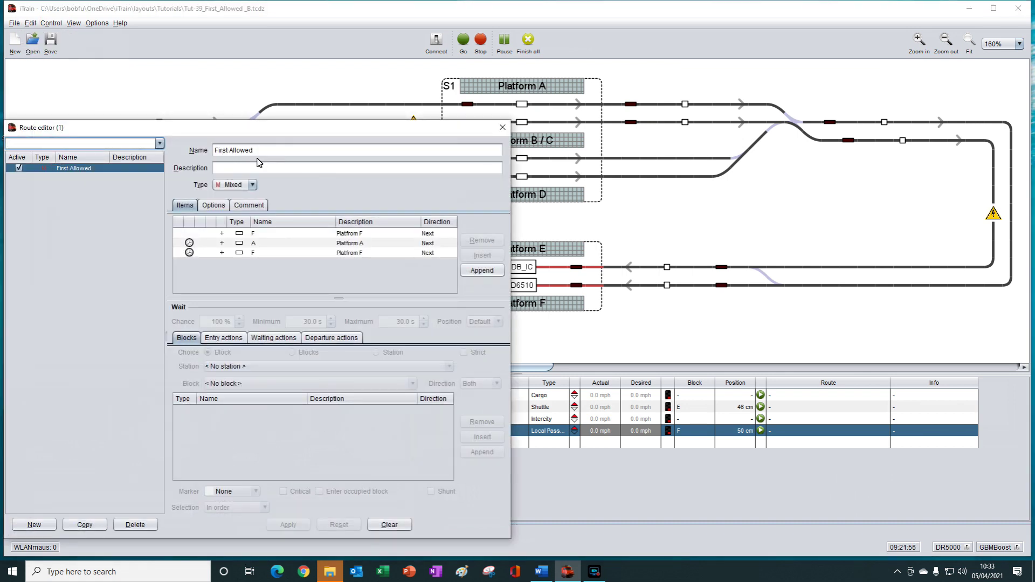
click(257, 234)
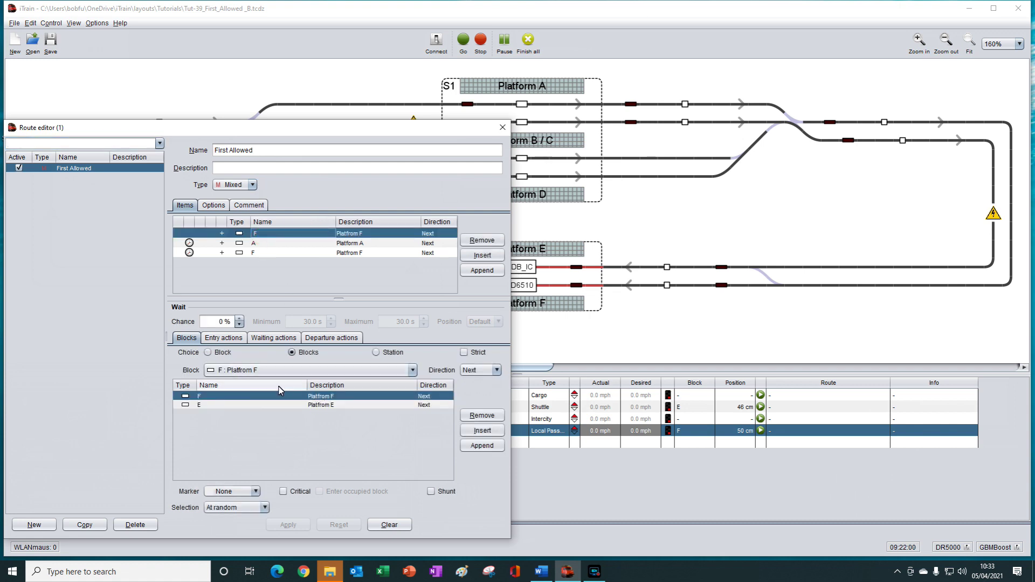
click(286, 244)
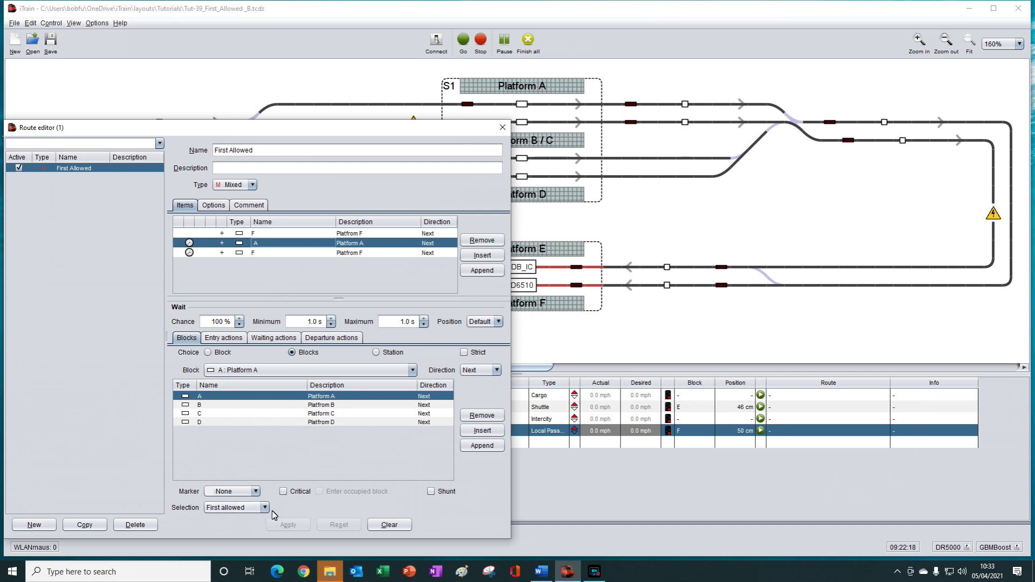
click(295, 253)
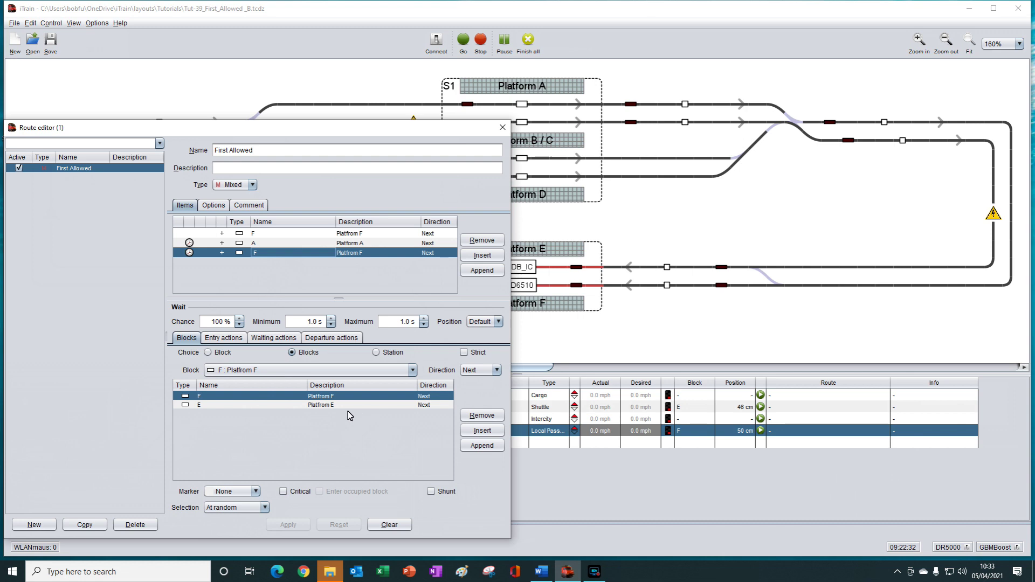
click(503, 128)
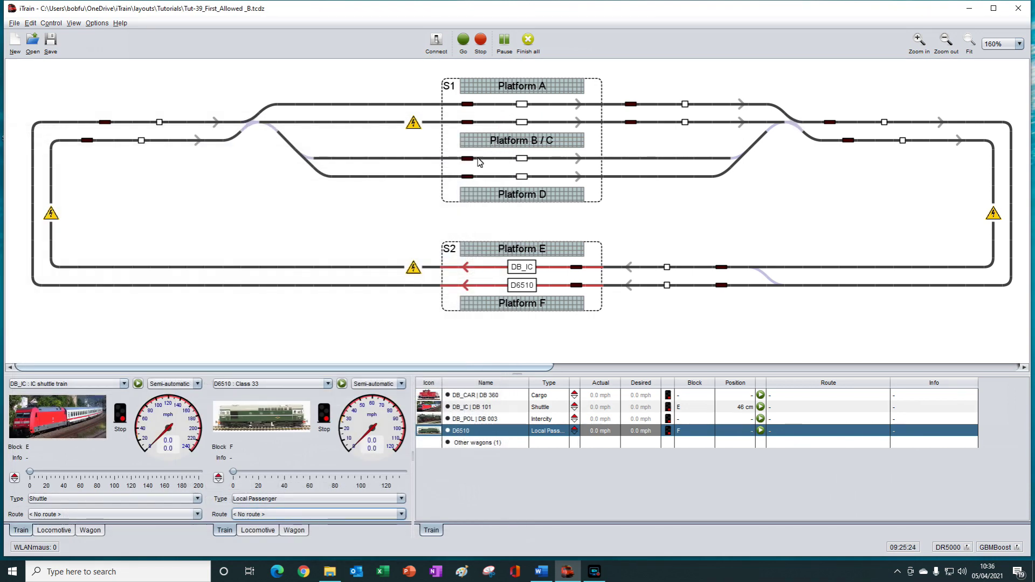
- Assign the First Allowed route to train D6510 and start and stop it from Platform F to test the reserved S1 platform
click(329, 516)
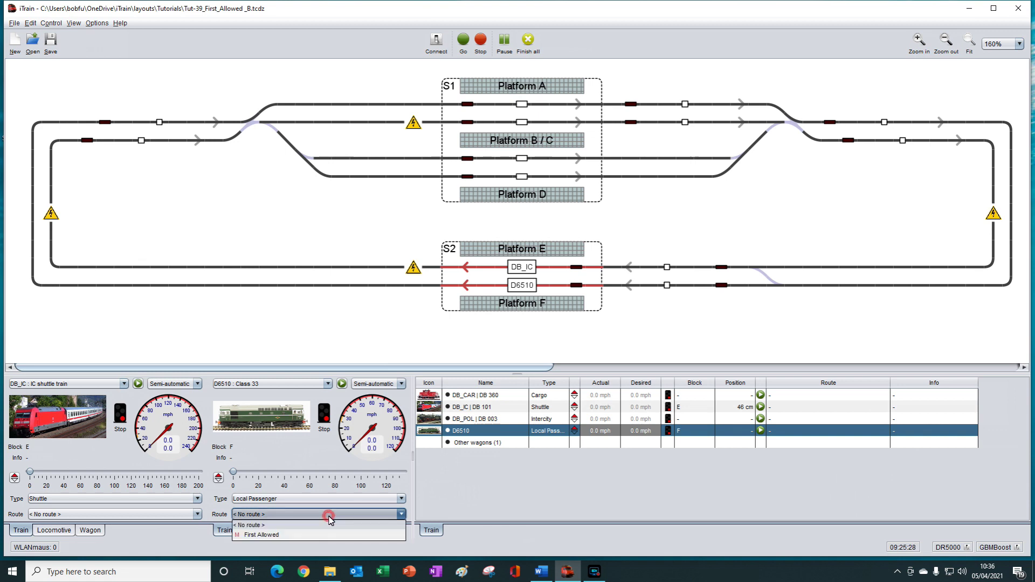
click(307, 536)
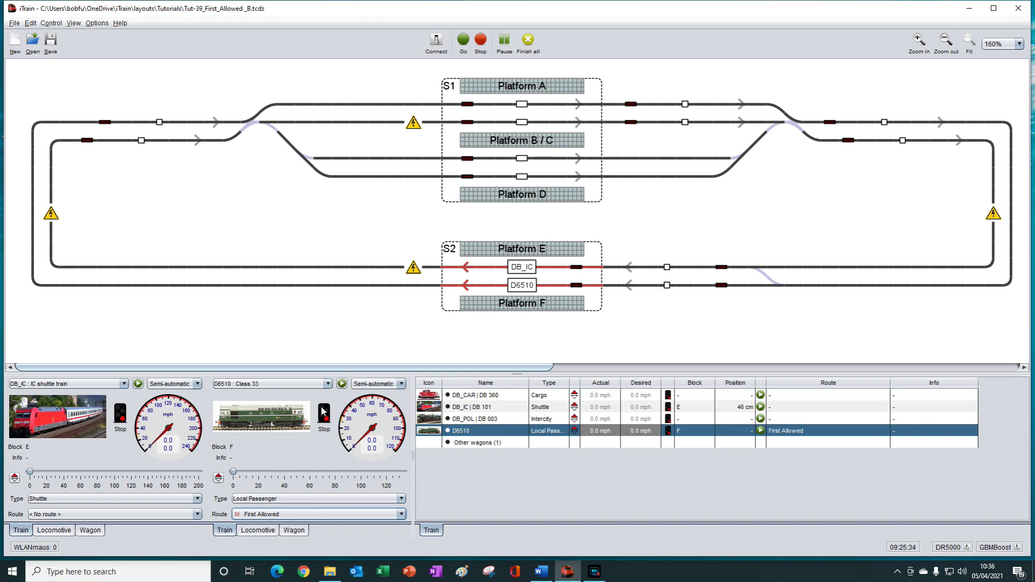
click(342, 383)
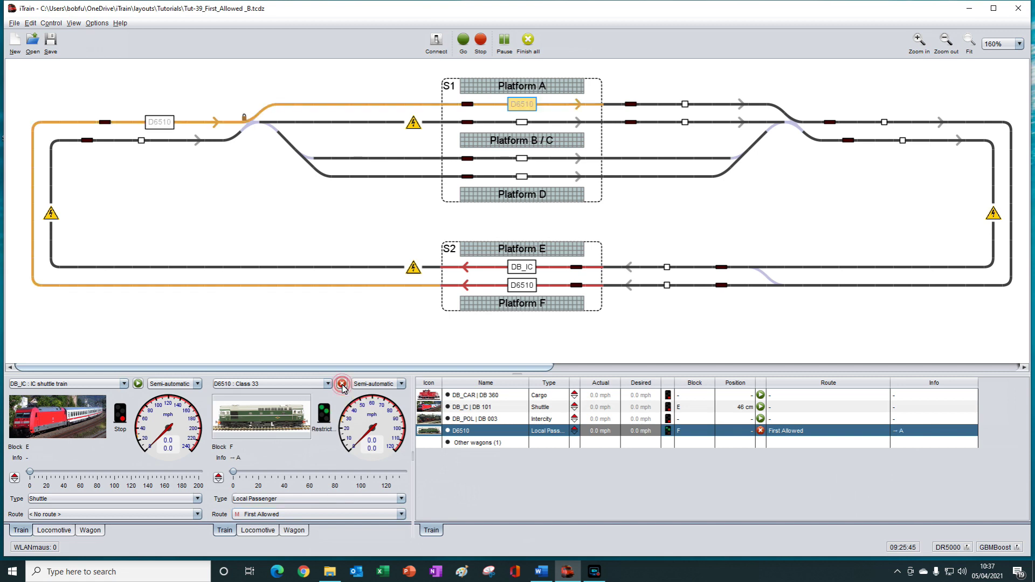
click(342, 384)
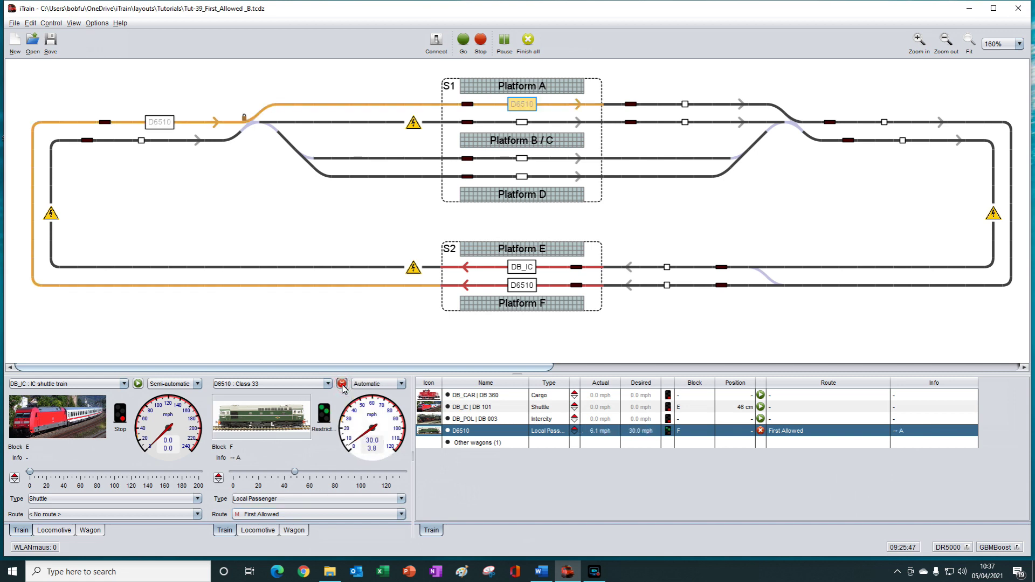
click(342, 384)
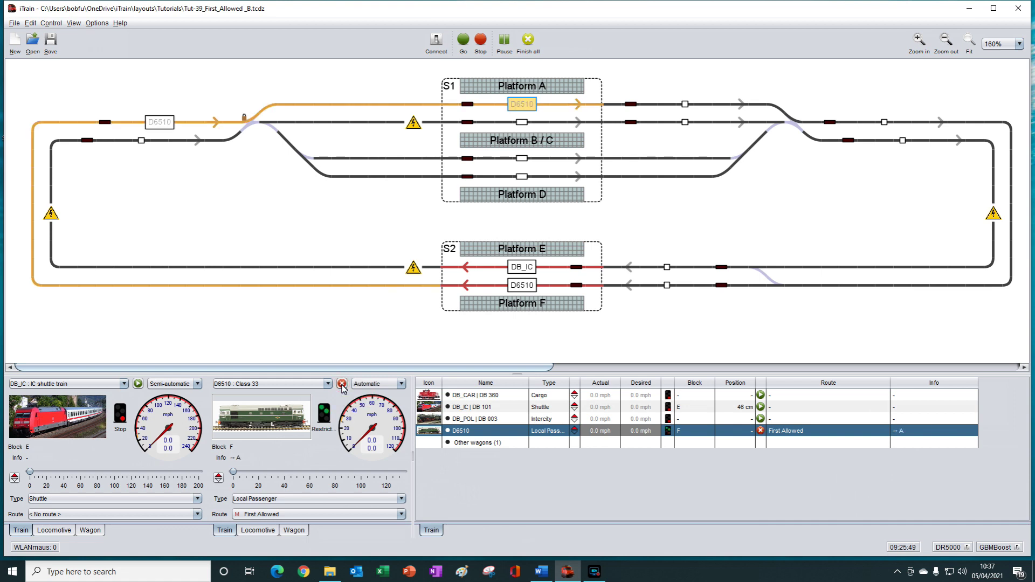
- Stop train D6510 at Platform F and repeat the start and stop test of its First Allowed route
click(343, 384)
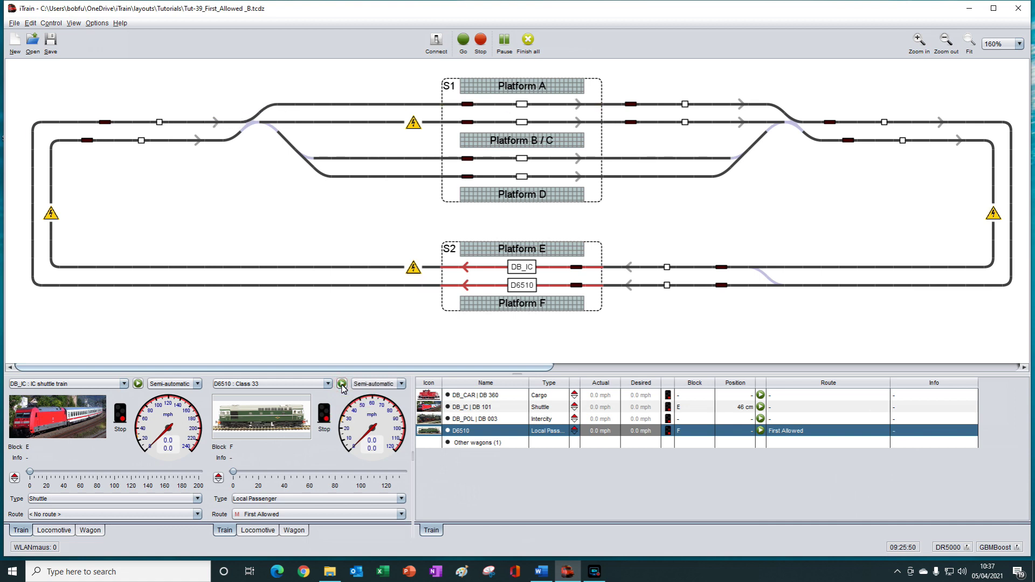
click(342, 383)
click(342, 384)
- Take the Platform A block out of service and run train D6510 on the First Allowed route around to Platform F, stopping it there
click(522, 106)
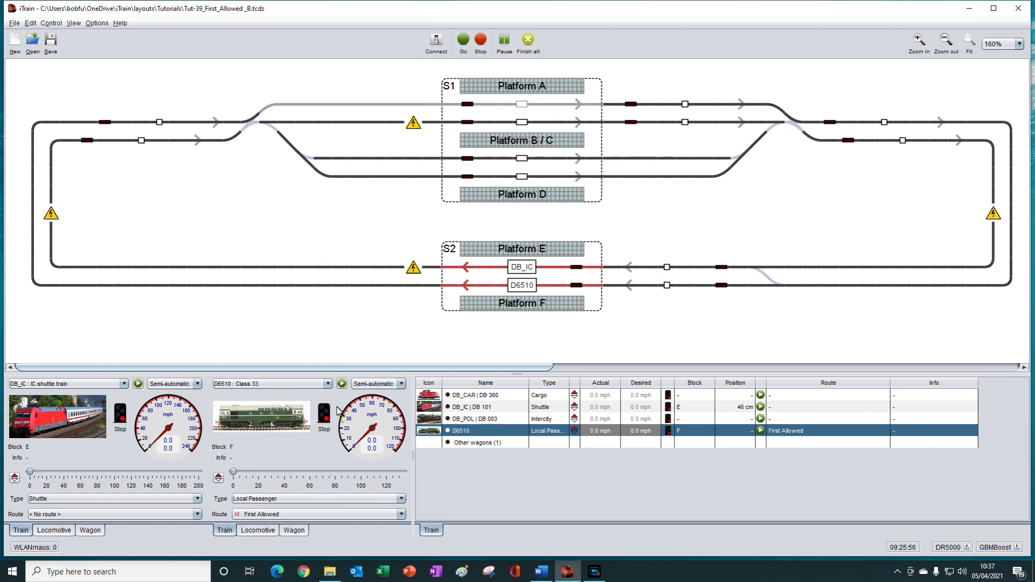
click(342, 384)
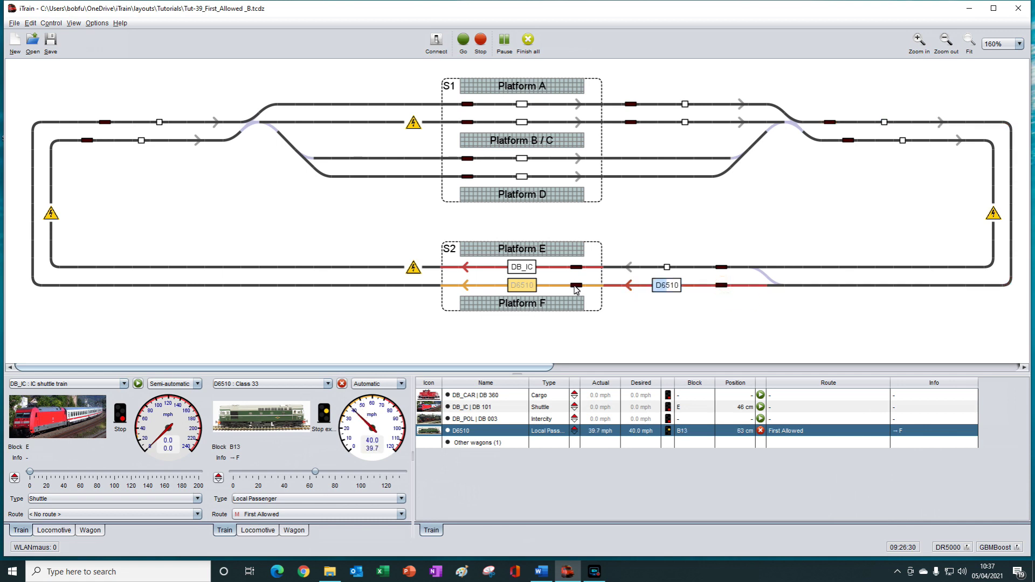
click(342, 383)
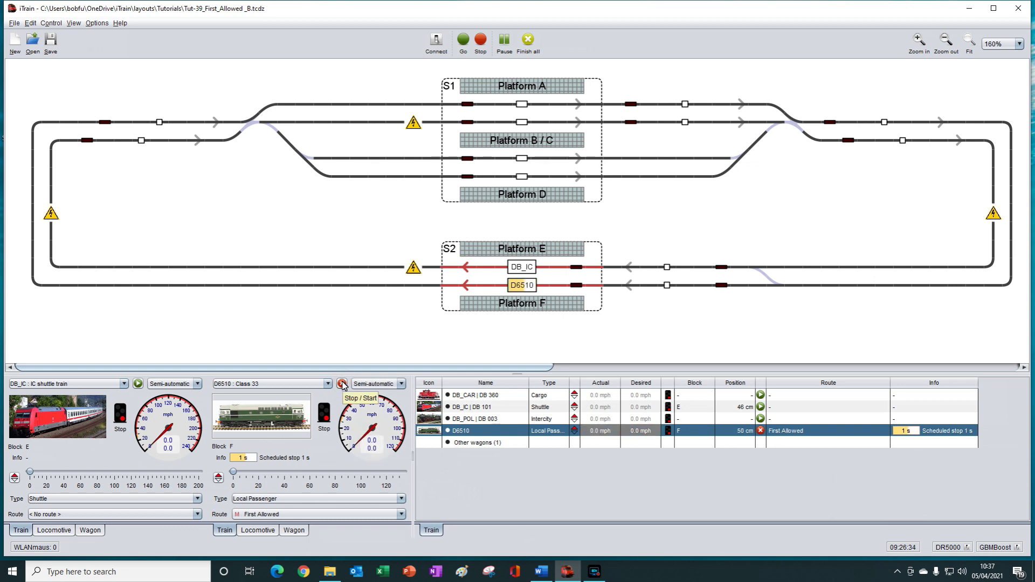
click(342, 383)
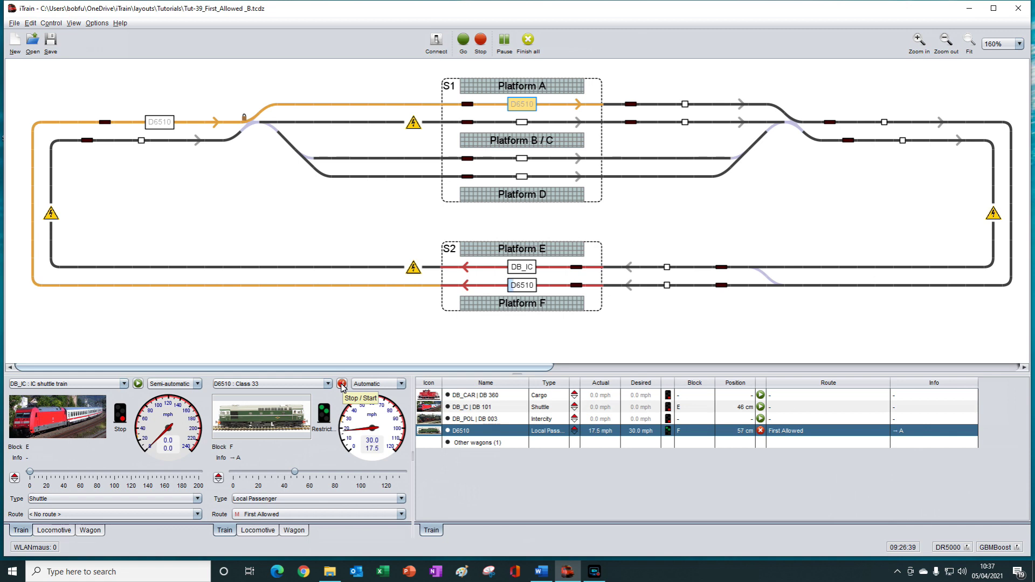
click(341, 383)
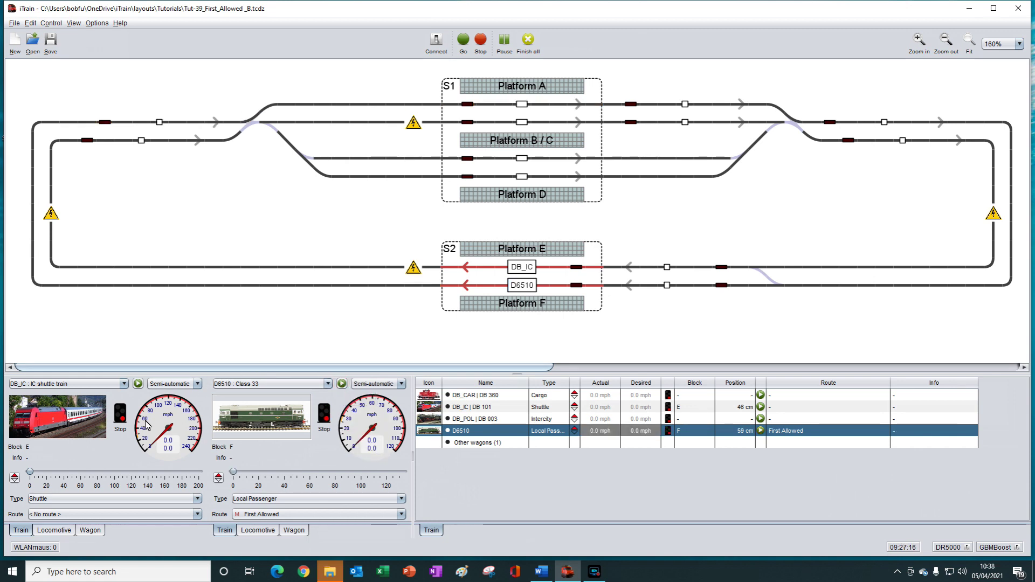
- Assign the First Allowed route to train DB_IC
click(99, 515)
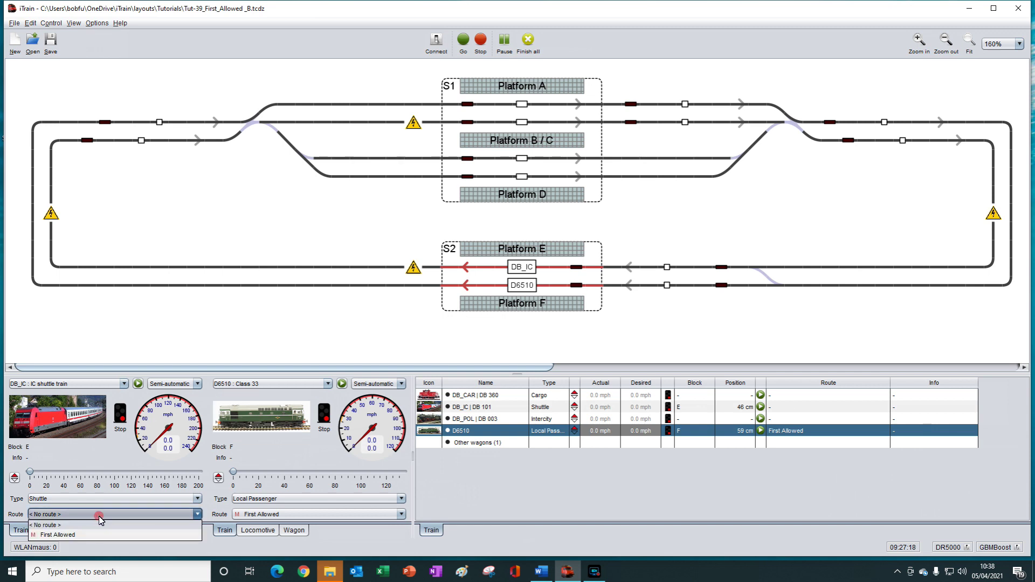
click(67, 535)
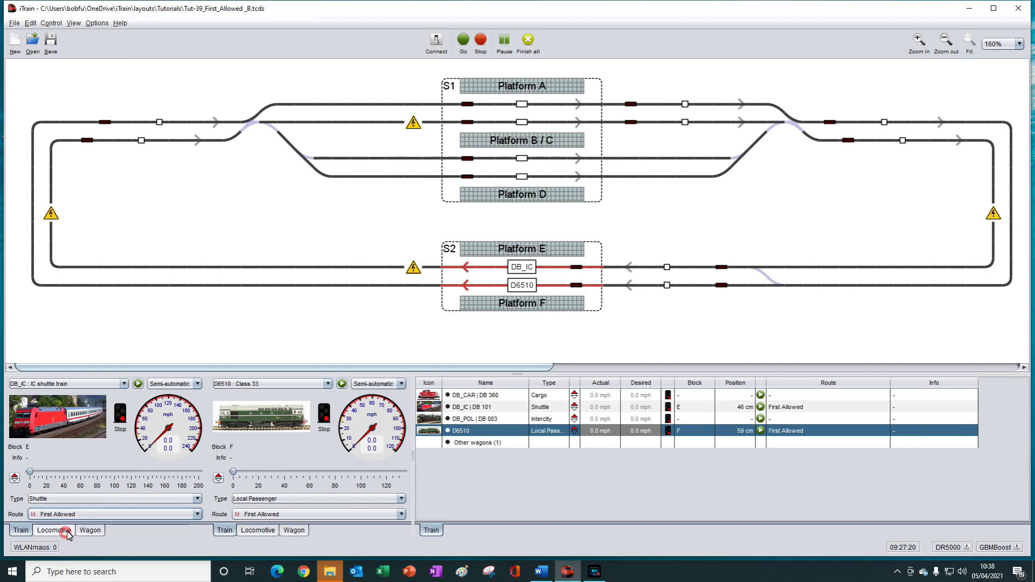
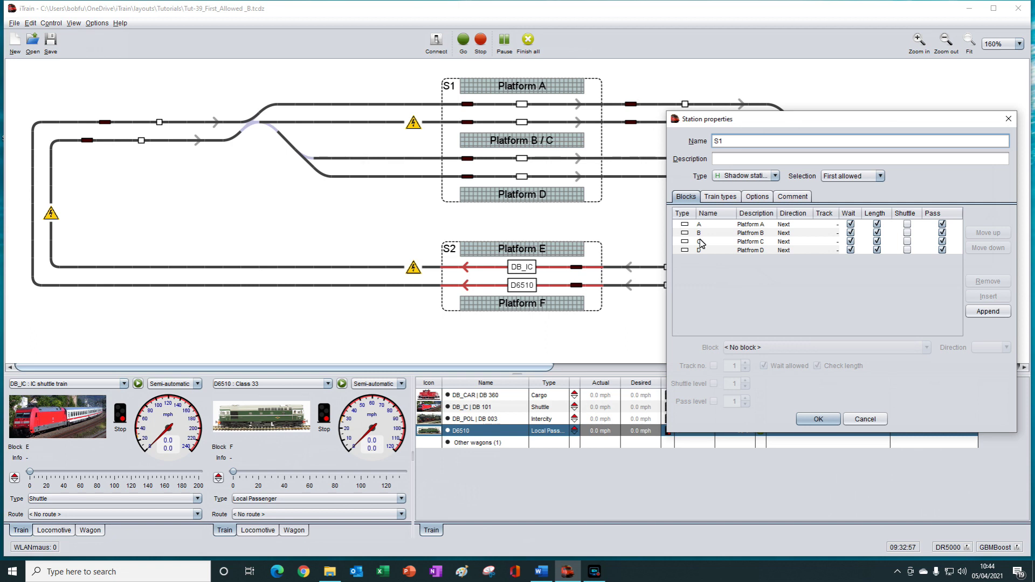
- Set the selection method of station S1 to In order and accept the station properties
click(880, 177)
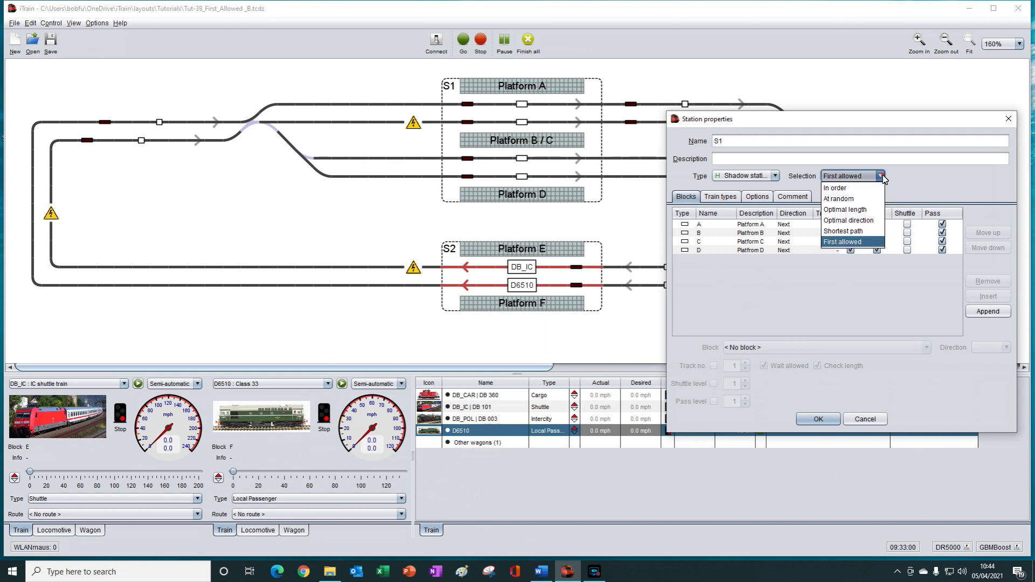
click(838, 188)
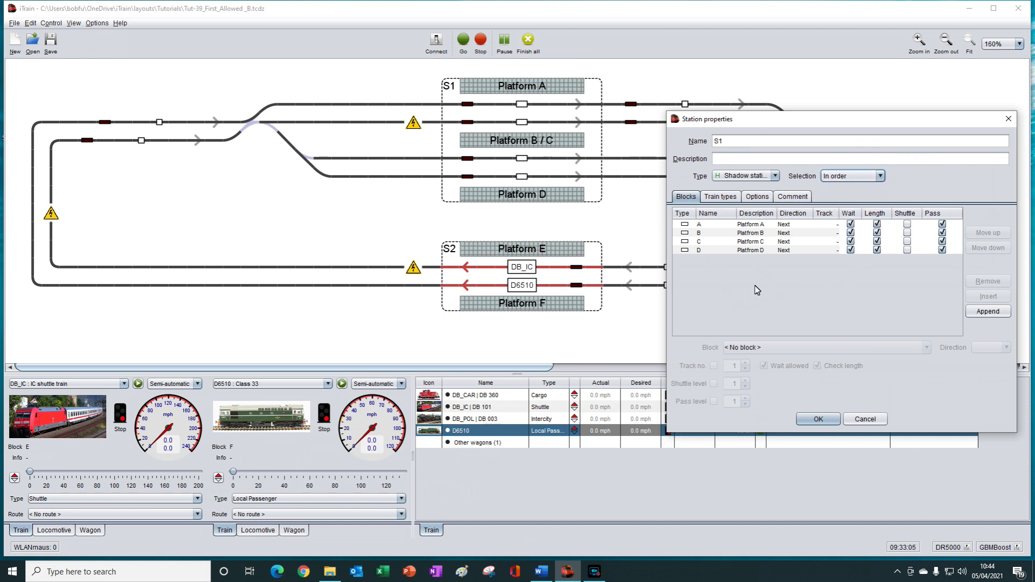
click(818, 419)
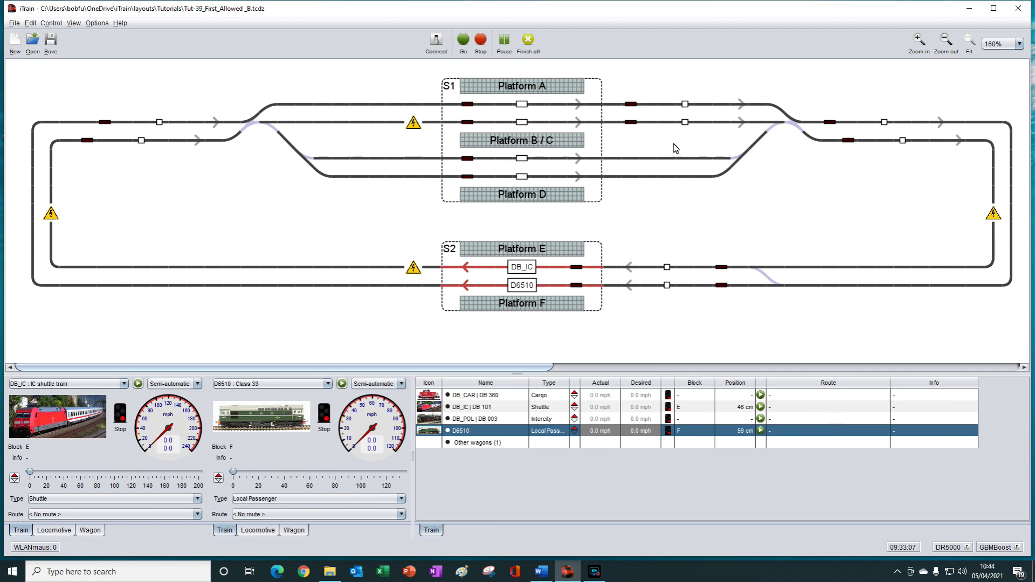
- Add the Platform B block to the no-access permissions of train D6510, apply the change and close the train editor
click(30, 23)
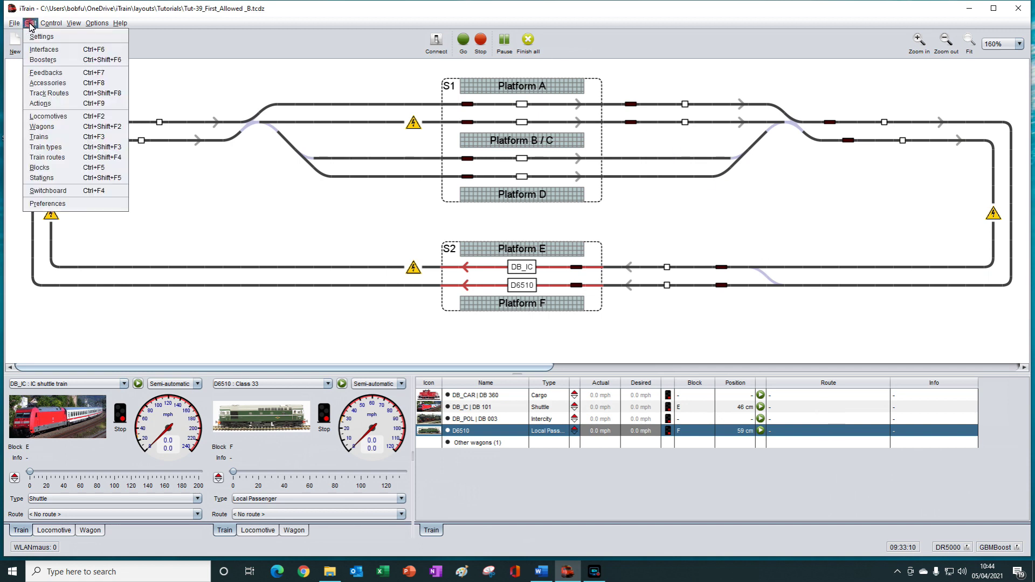
click(39, 137)
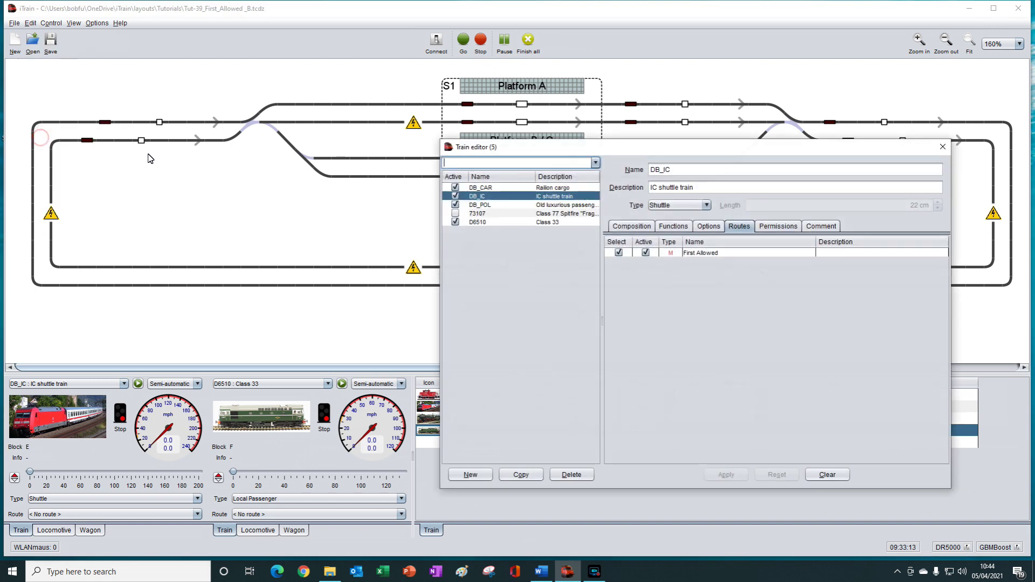
click(480, 225)
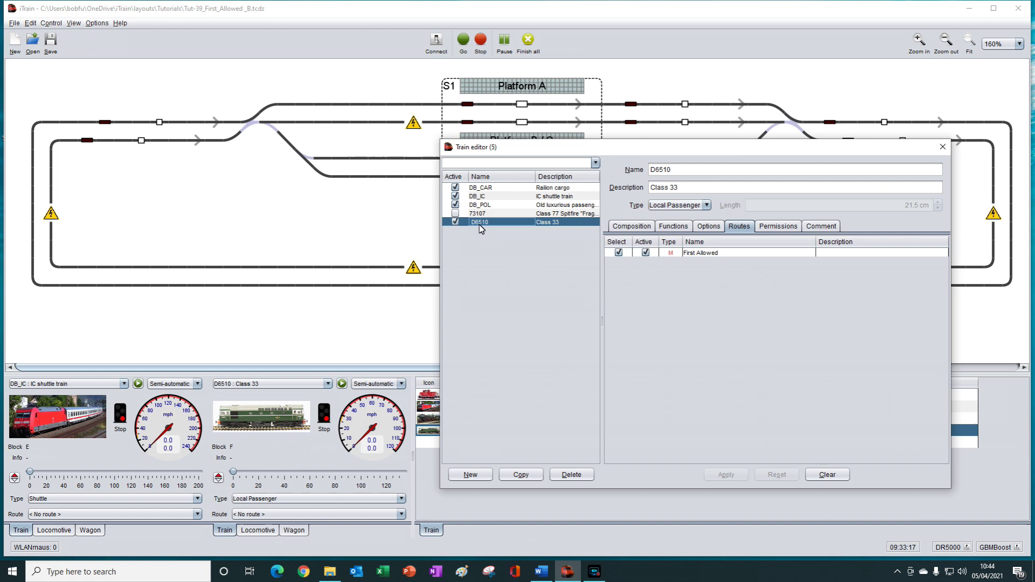
click(783, 228)
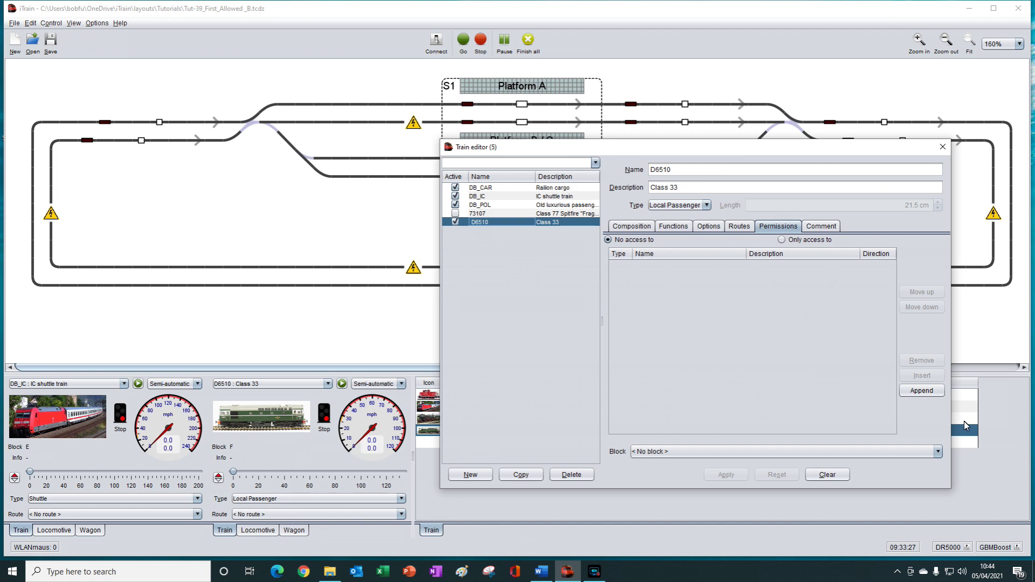
click(923, 392)
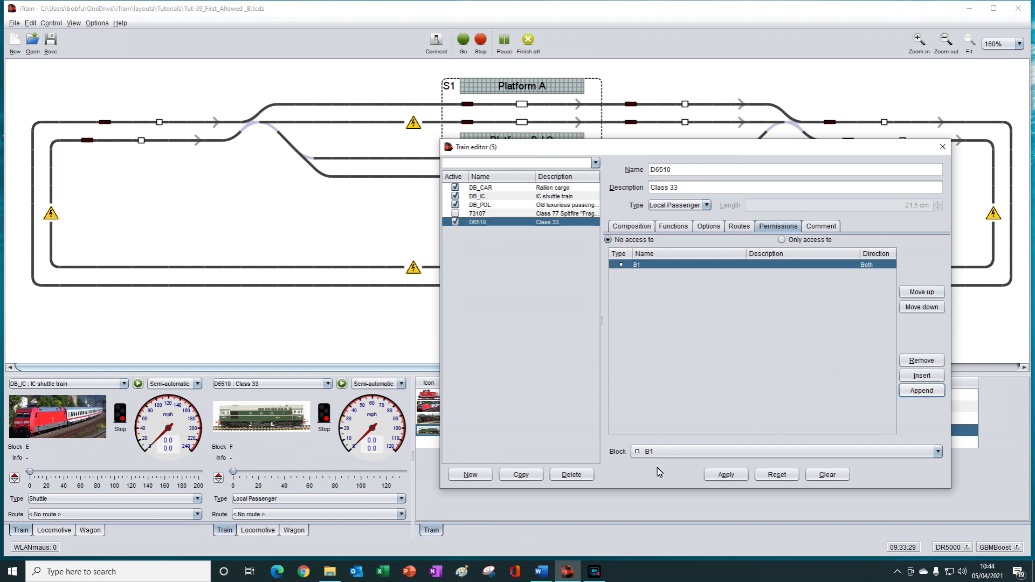
click(703, 453)
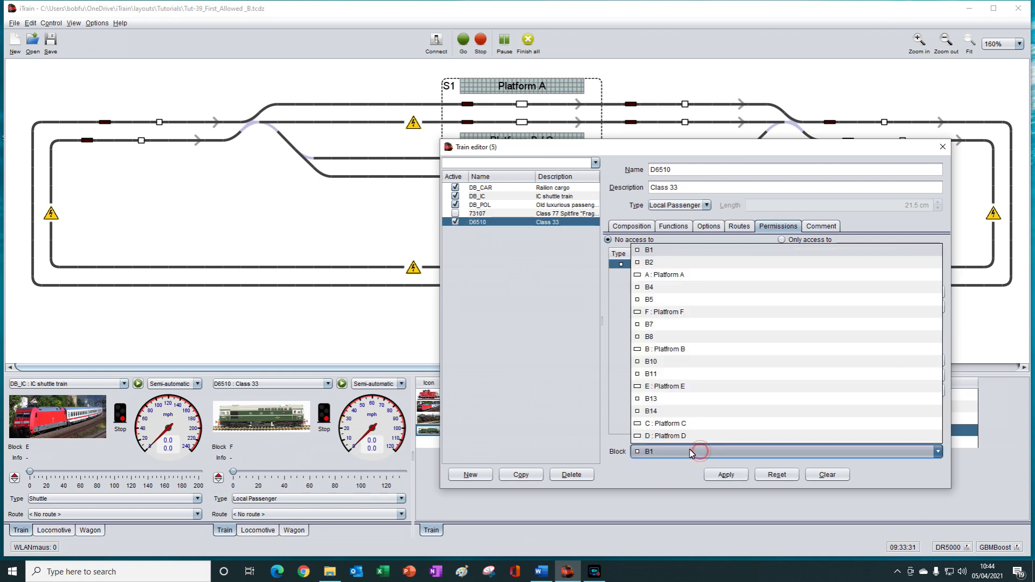
click(668, 350)
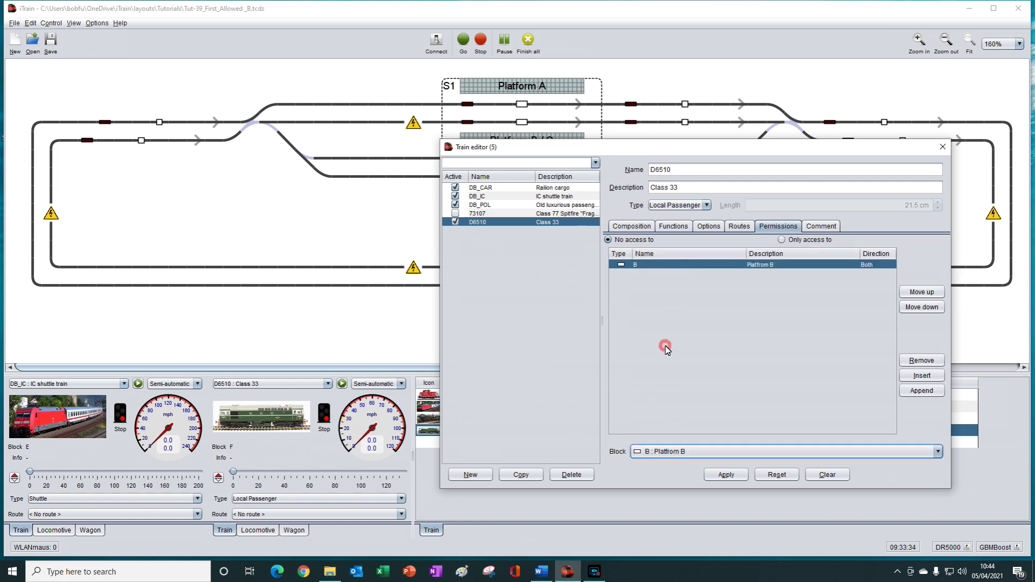
click(727, 475)
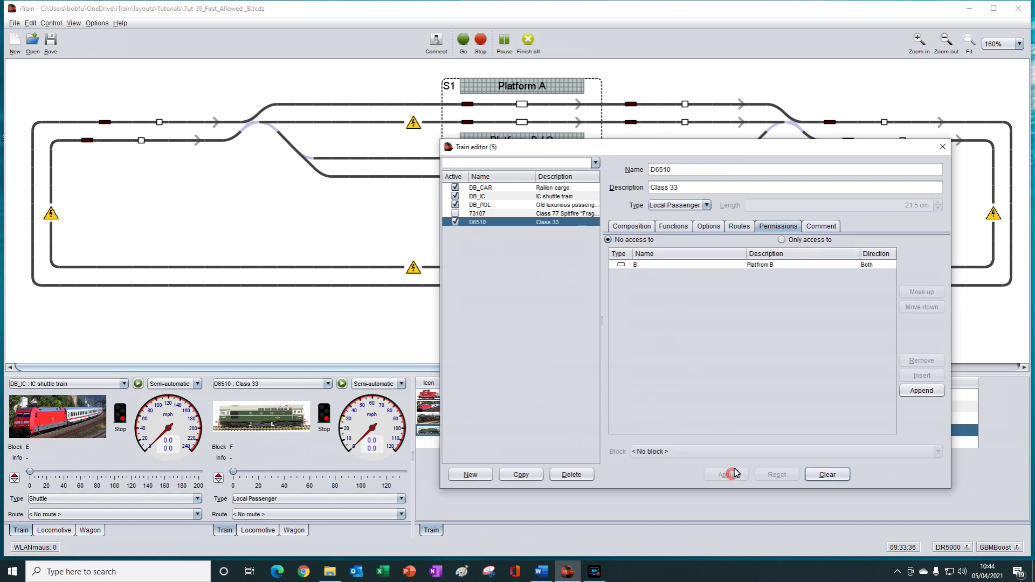
click(943, 145)
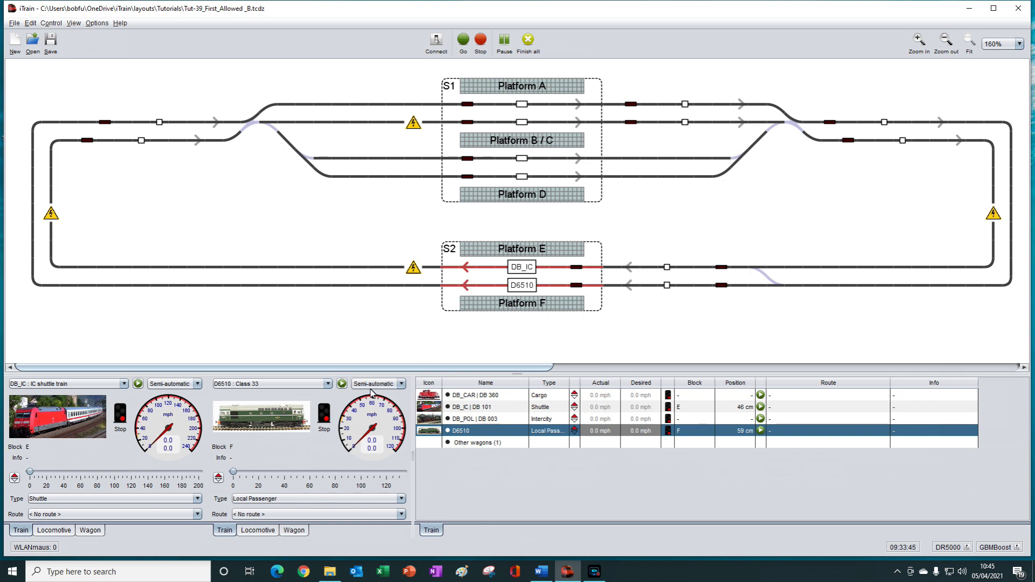
- Repeatedly start and stop train D6510 from Platform F without a route to test which S1 platform the In order selection reserves
click(343, 383)
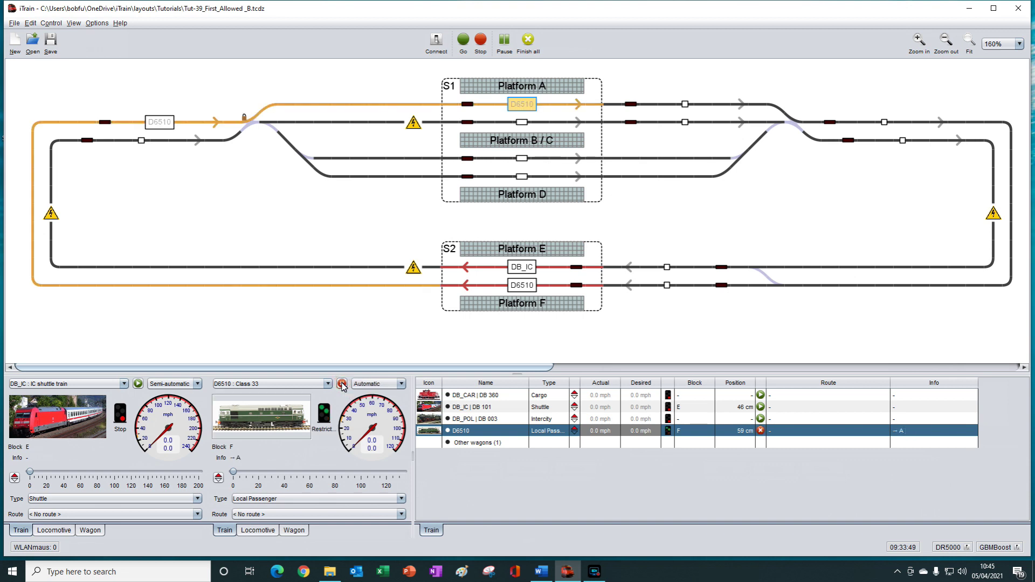
click(342, 384)
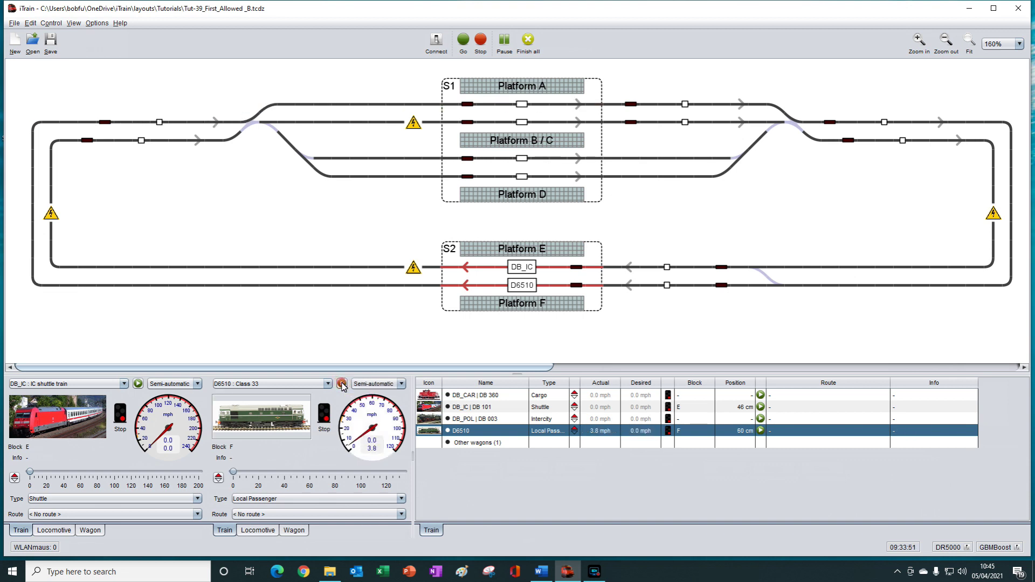
click(343, 384)
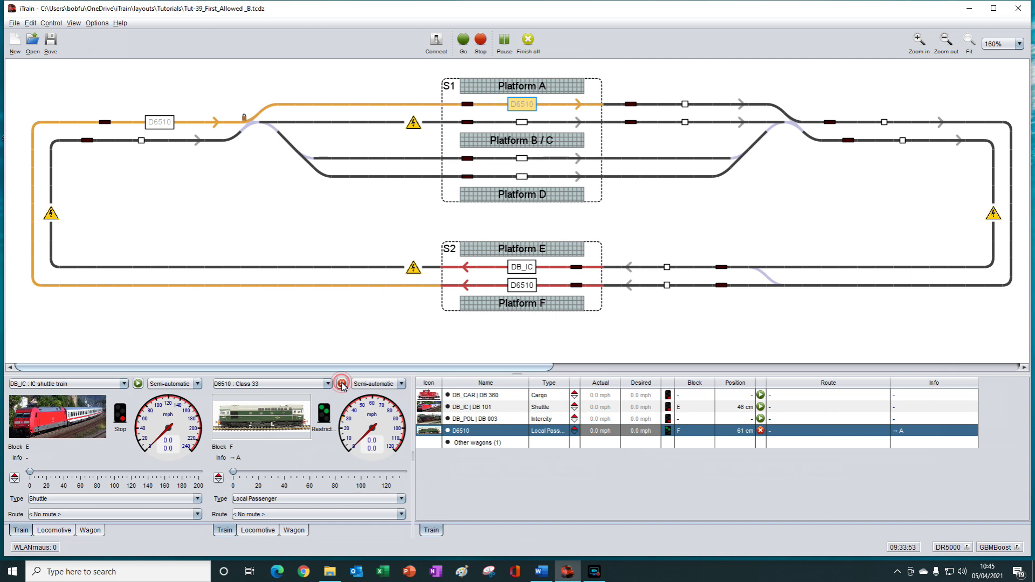
click(342, 384)
click(342, 384)
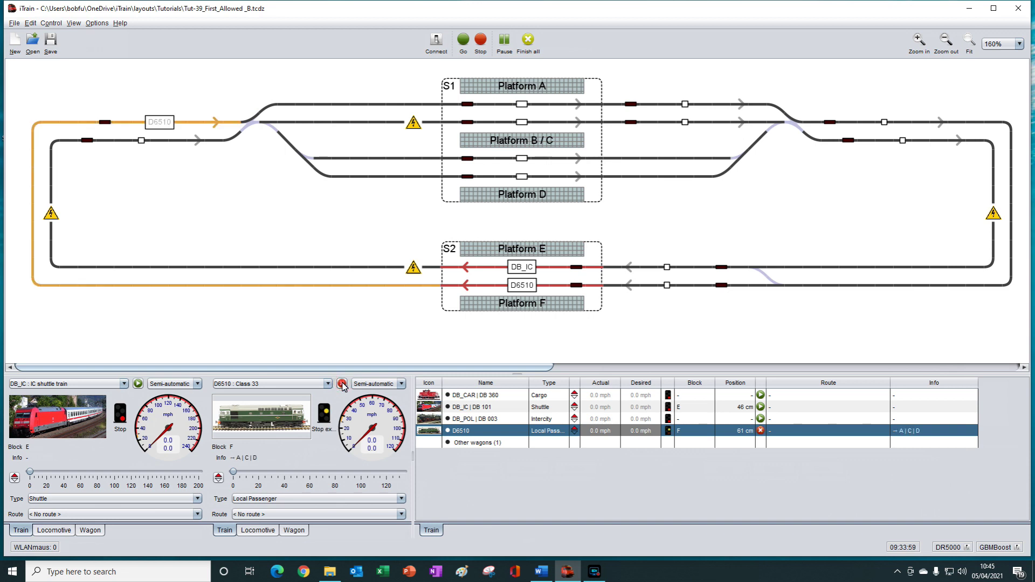
click(343, 383)
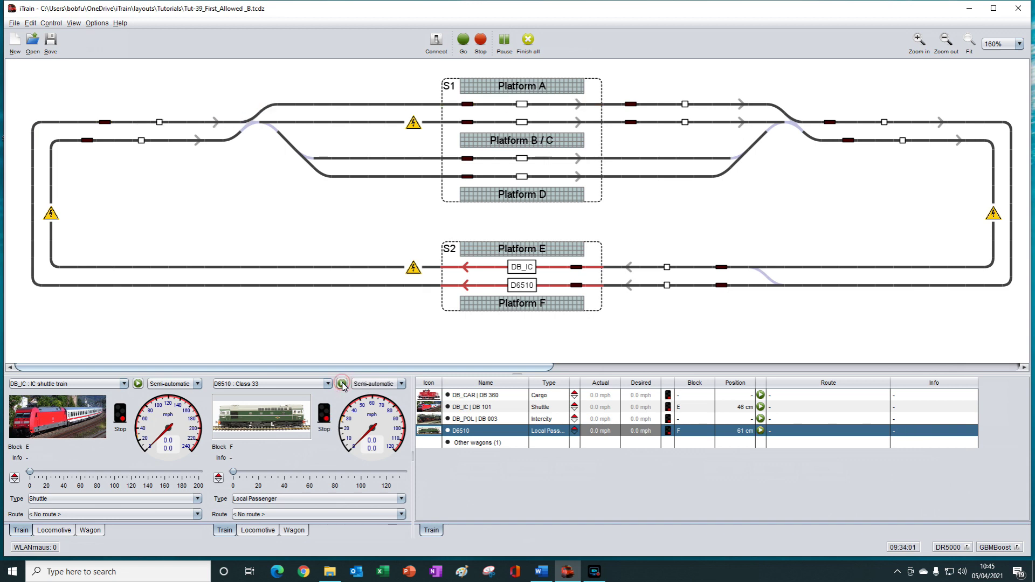
click(342, 384)
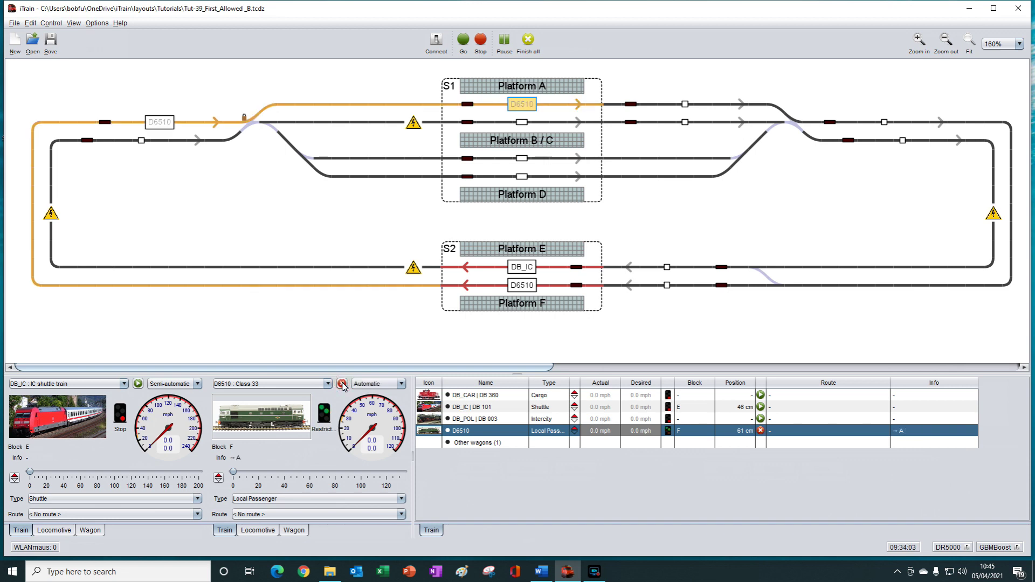
click(342, 384)
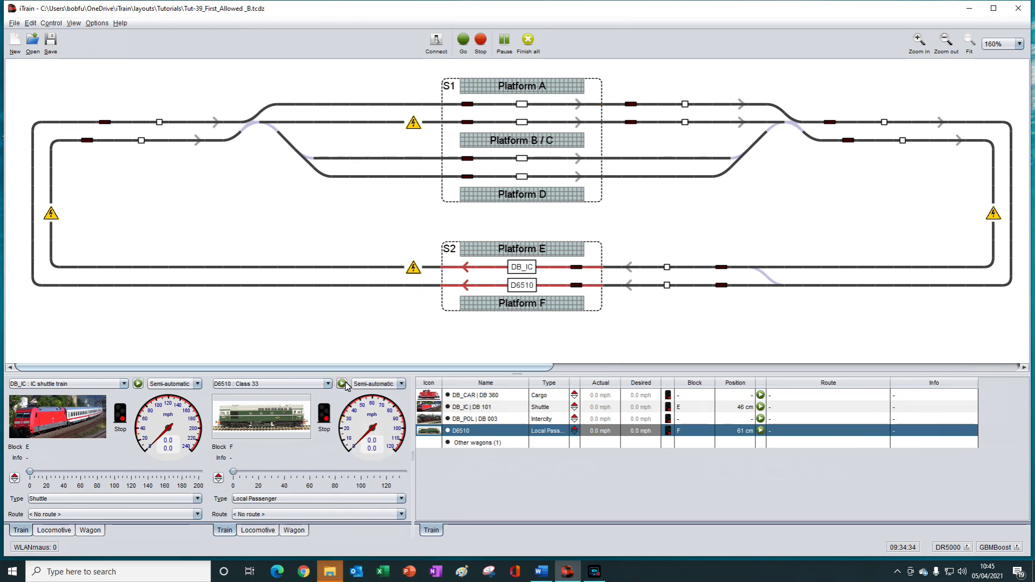
click(344, 384)
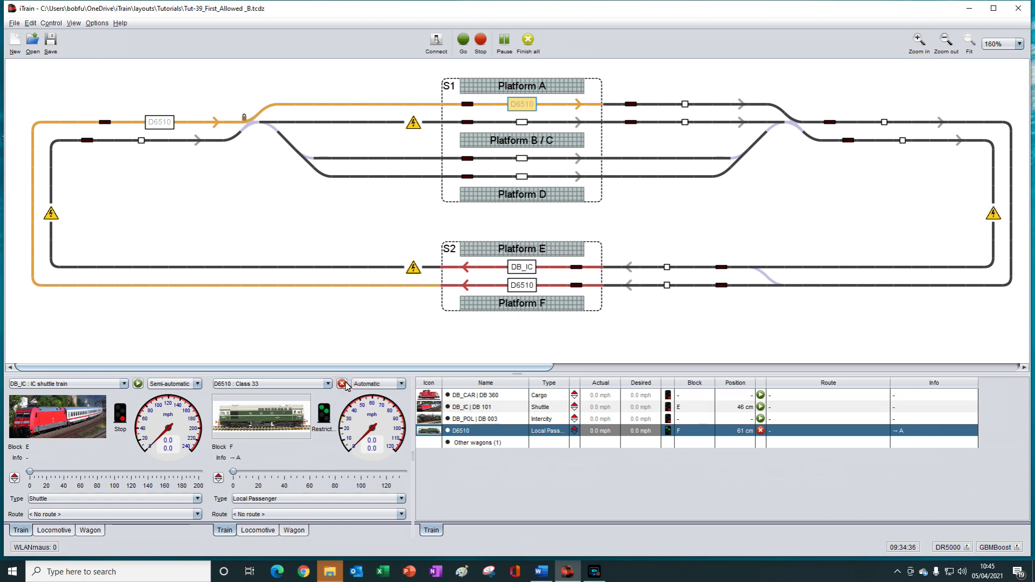
click(343, 384)
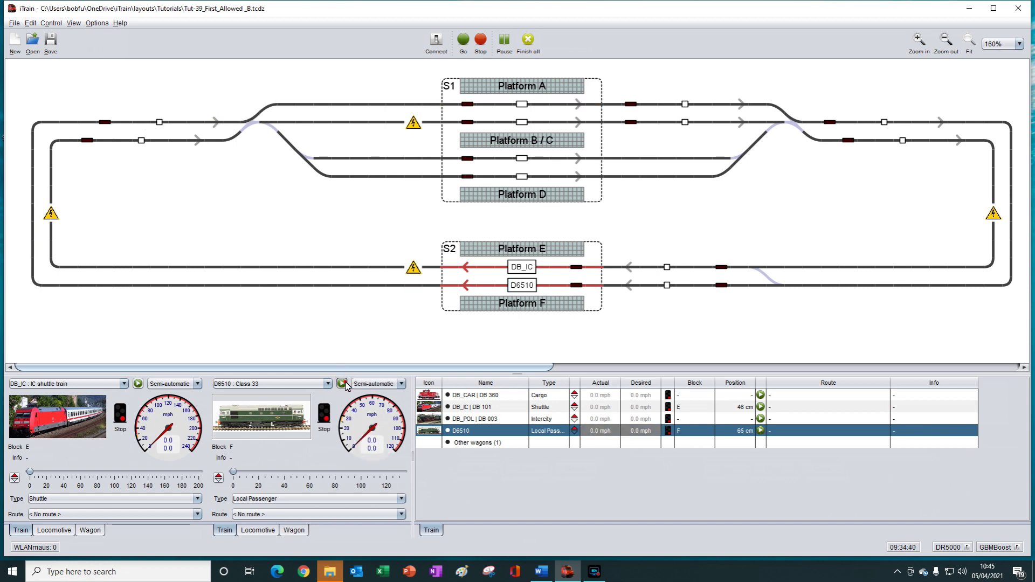
click(343, 383)
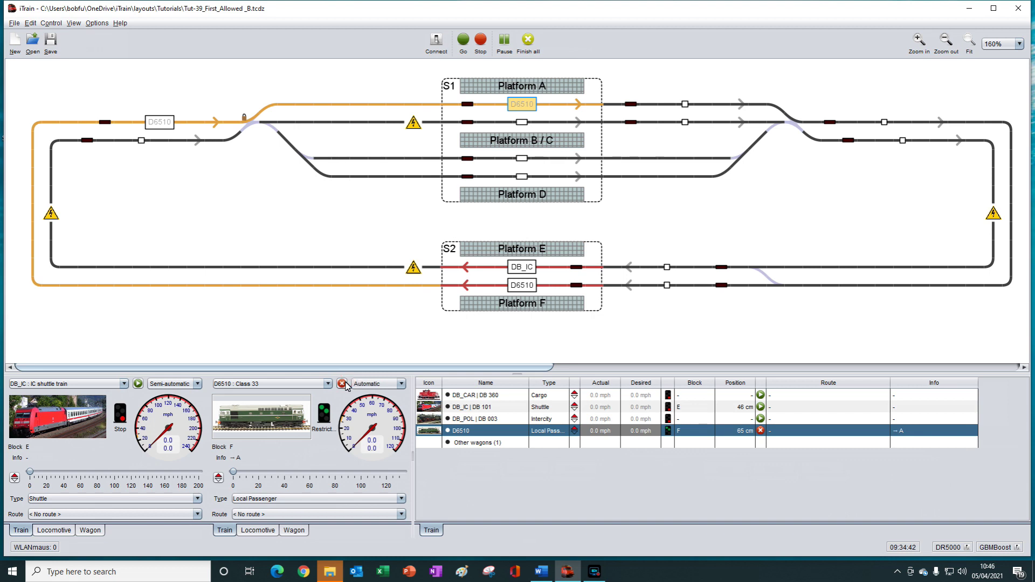
click(346, 383)
click(344, 384)
click(344, 384)
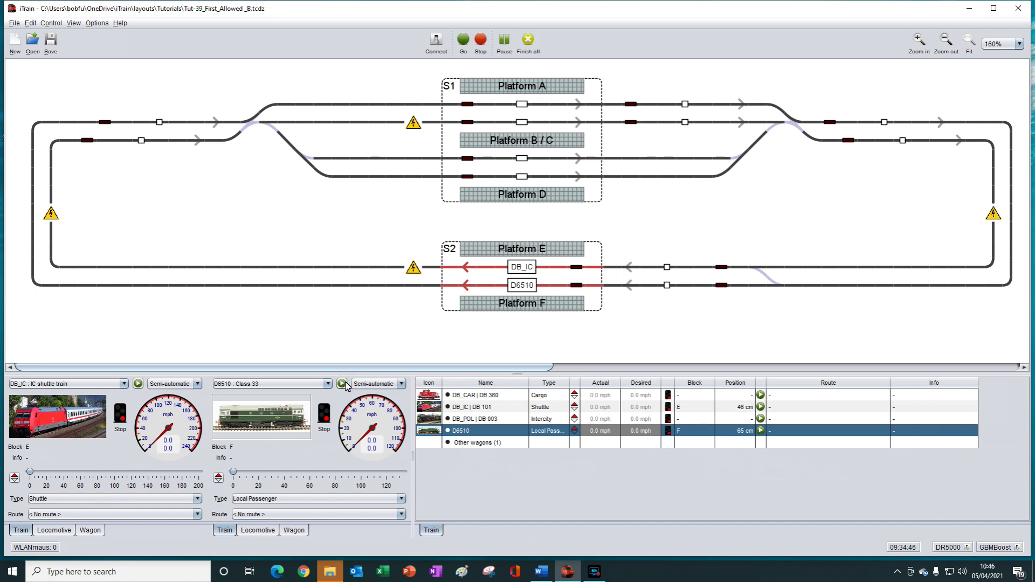
click(343, 384)
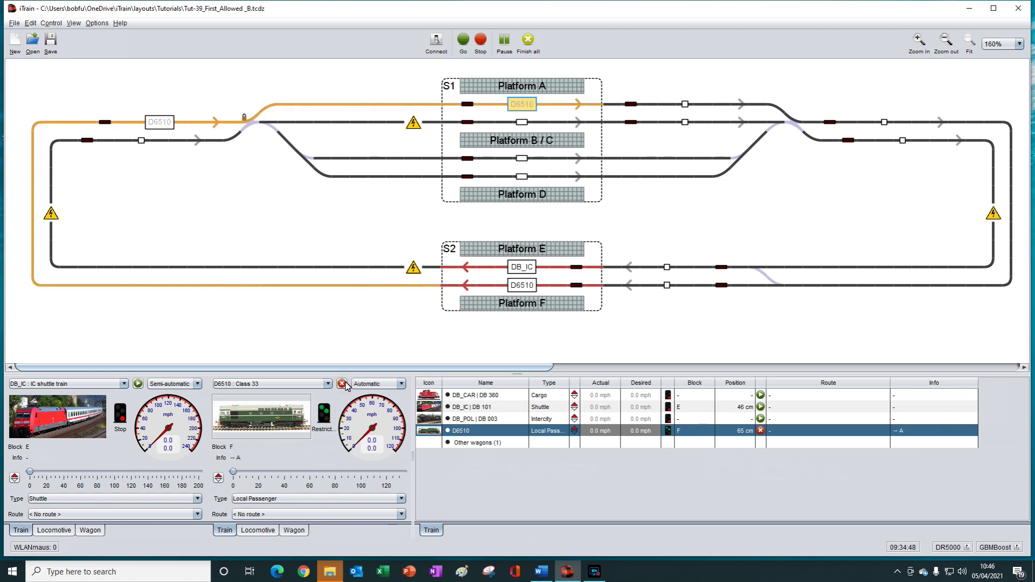
click(343, 384)
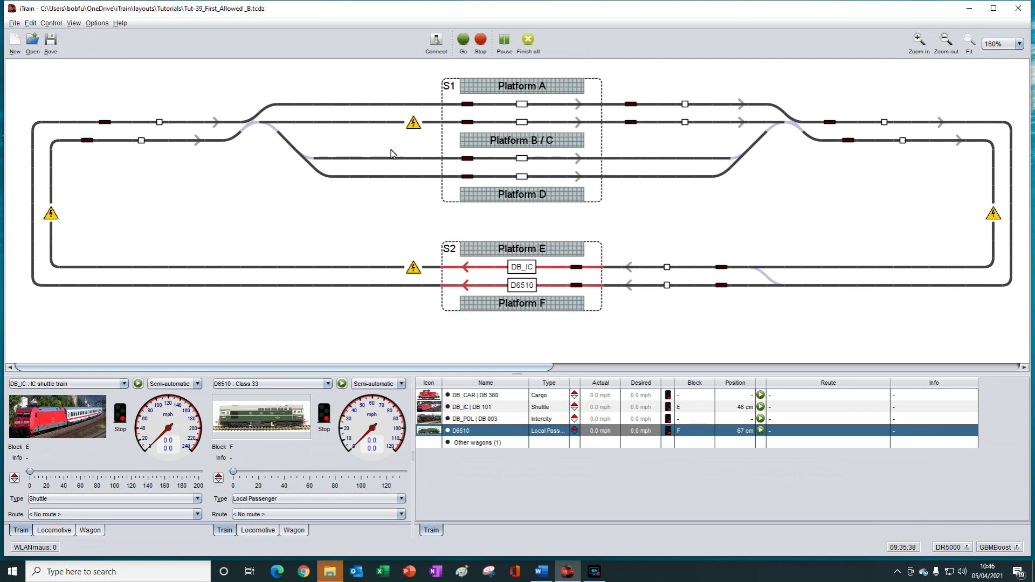
- Take the Platform A block out of service and run train D6510 to test the In order selection, checking station S1's properties before stopping it
click(522, 107)
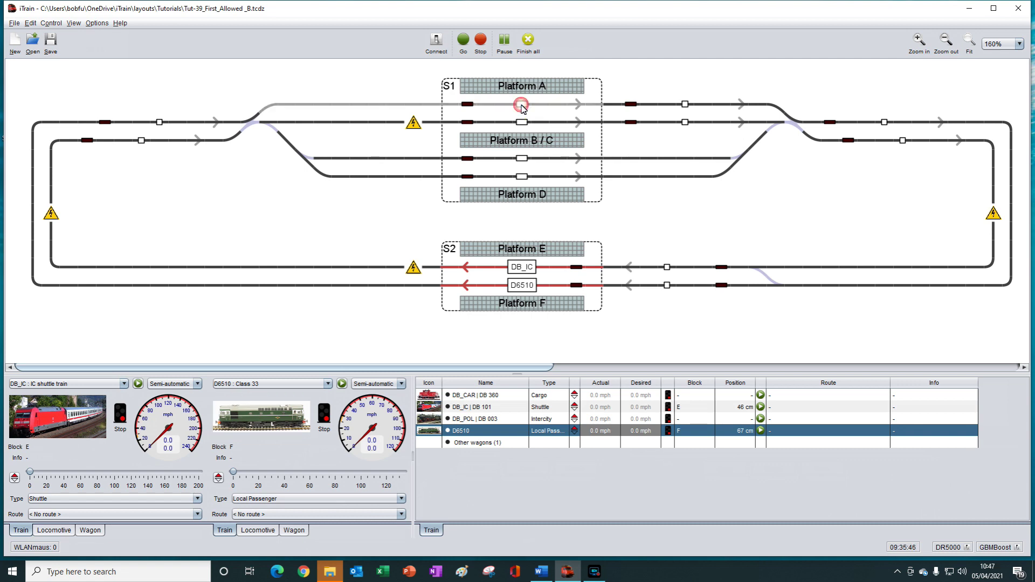
click(342, 384)
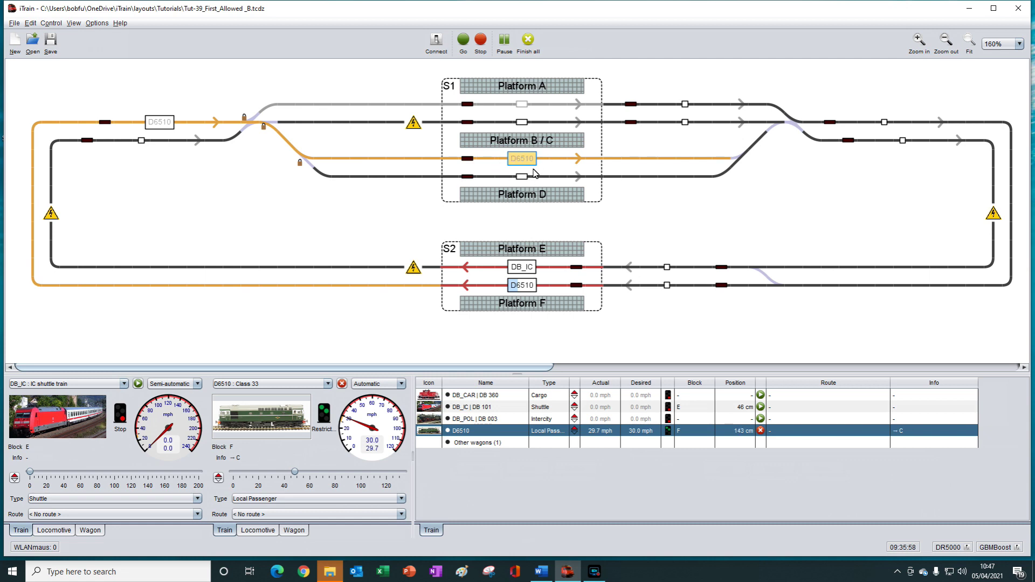
right_click(597, 91)
click(651, 96)
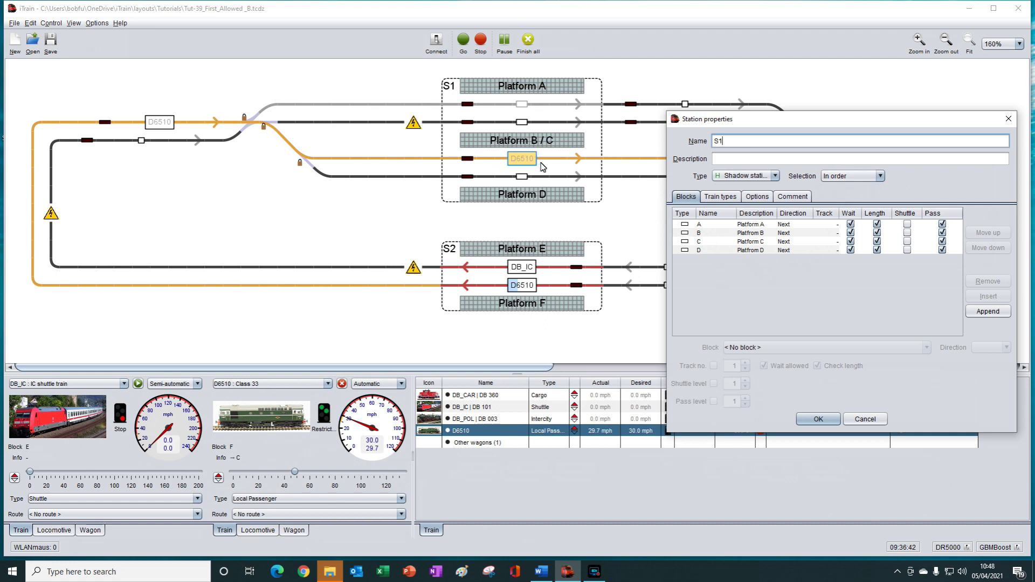
click(1007, 120)
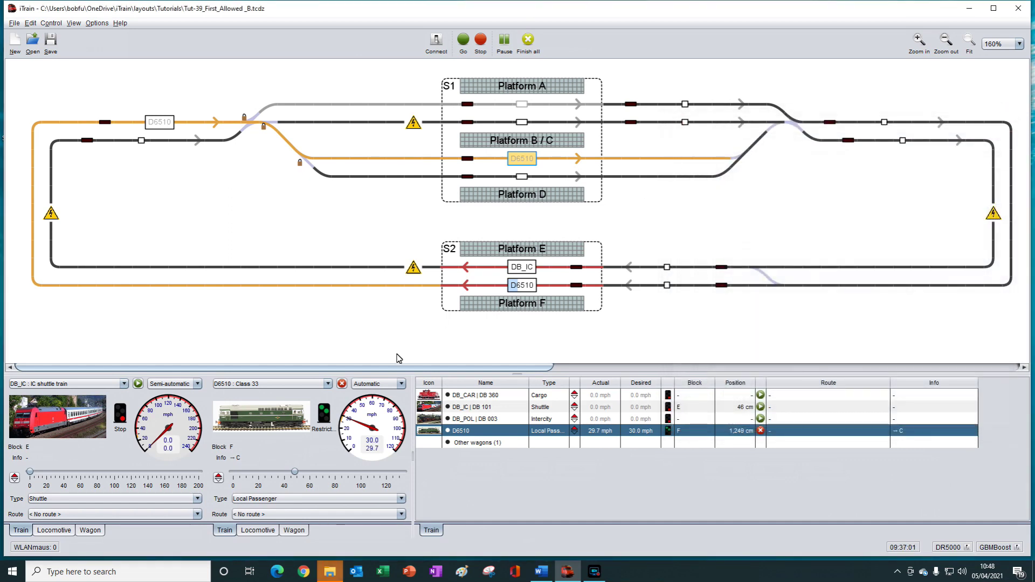
click(342, 384)
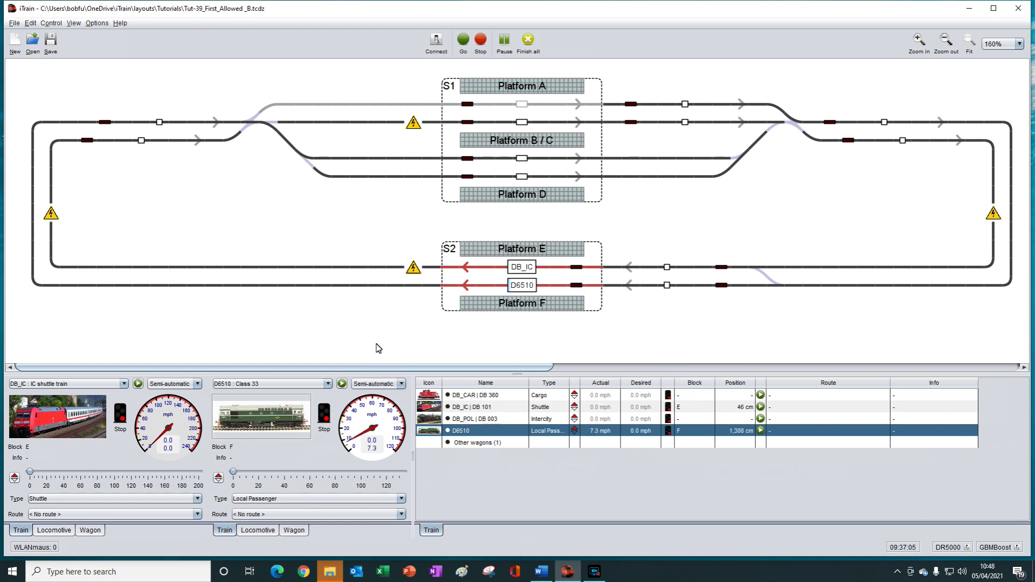
- Set the selection method of station S1 to First allowed and accept the station properties
right_click(599, 89)
click(644, 92)
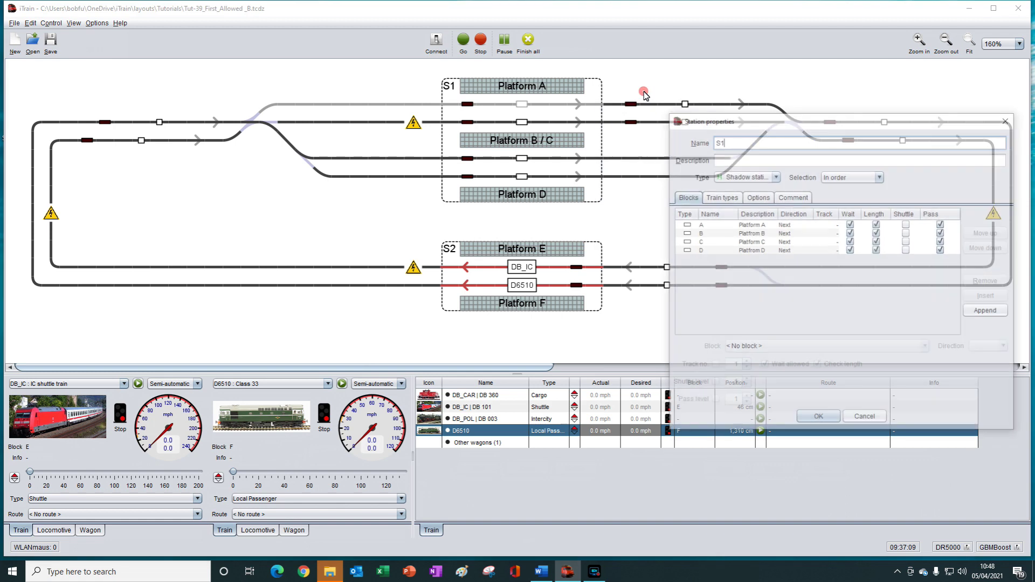
click(882, 176)
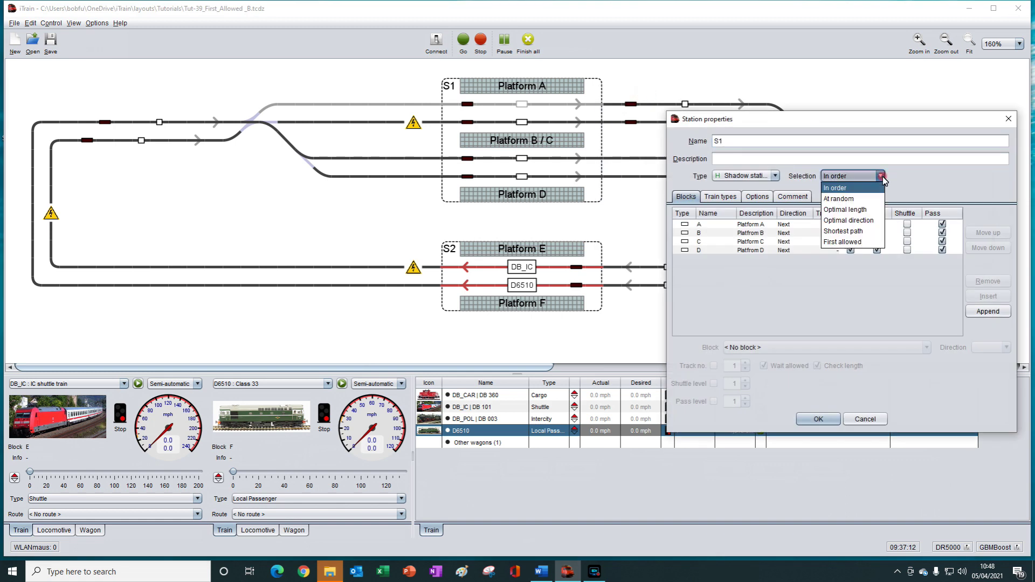
click(849, 244)
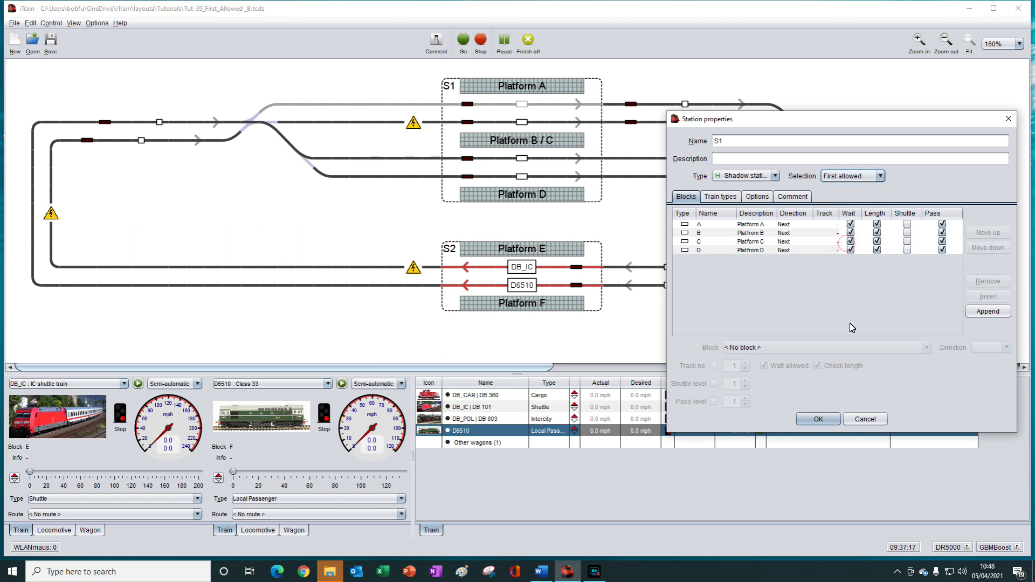
click(817, 420)
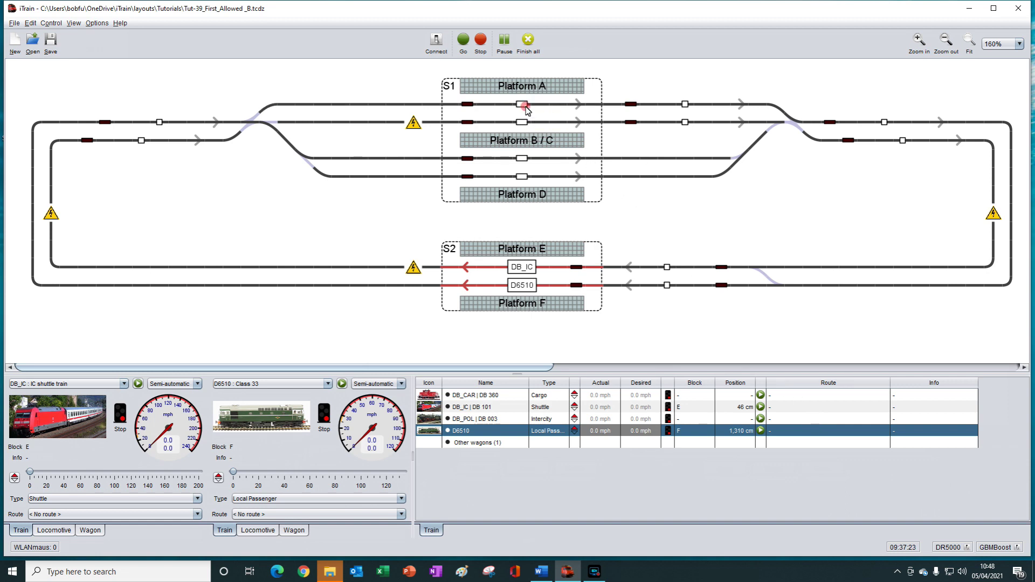
- Remove the Platform B block from the no-access permissions of train D6510, apply the change and close the train editor
click(31, 23)
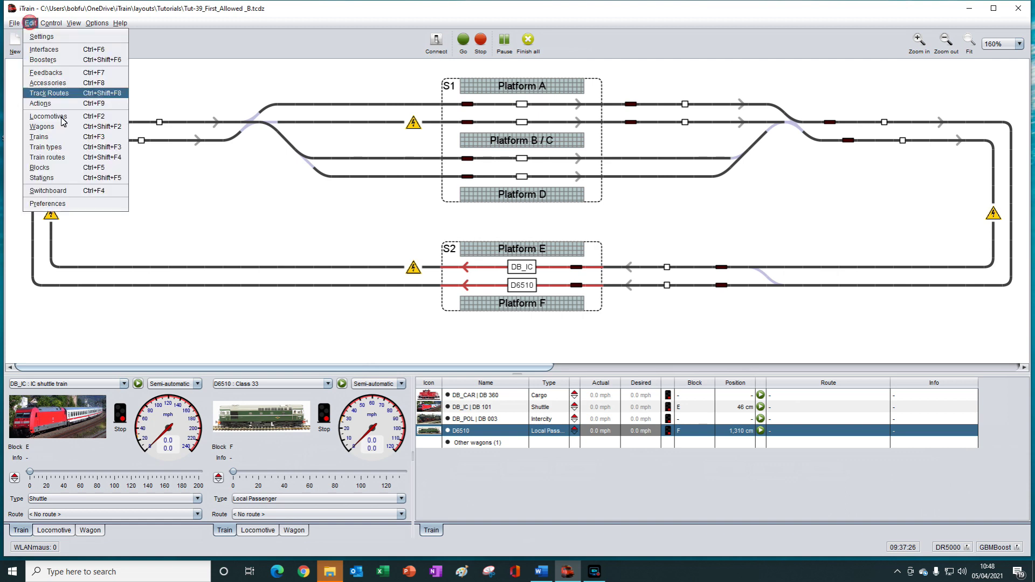
click(41, 141)
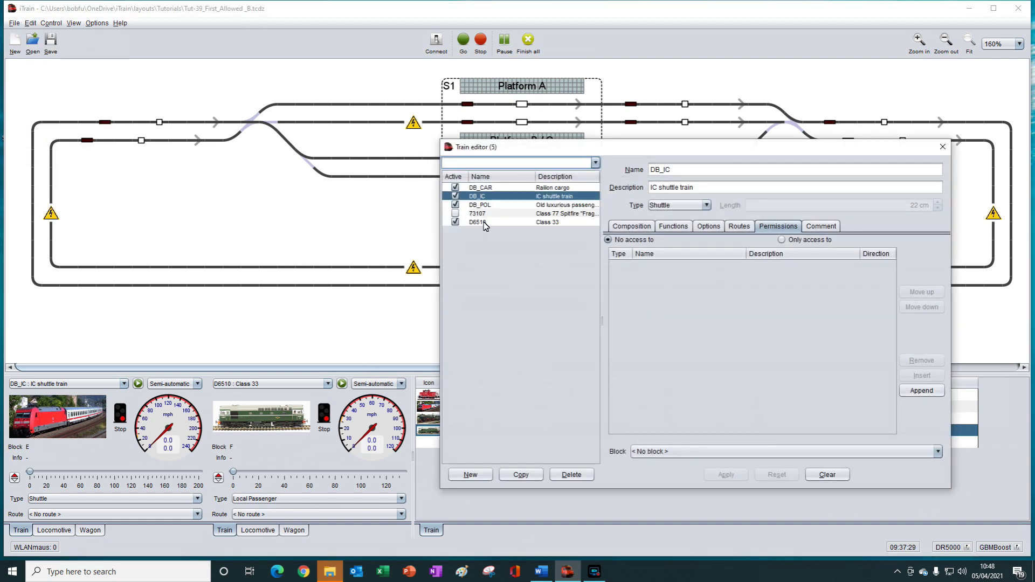
click(485, 226)
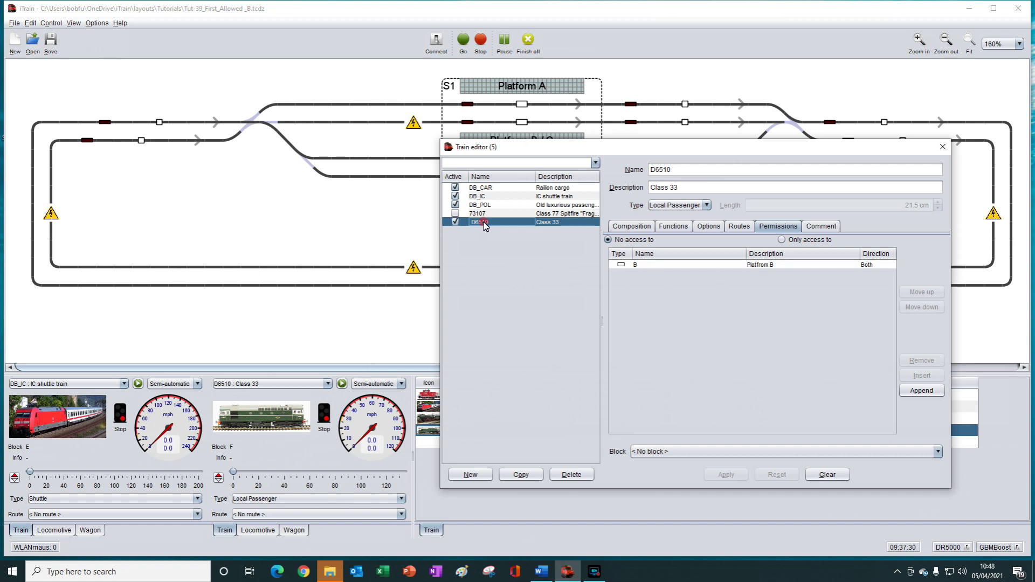
click(743, 265)
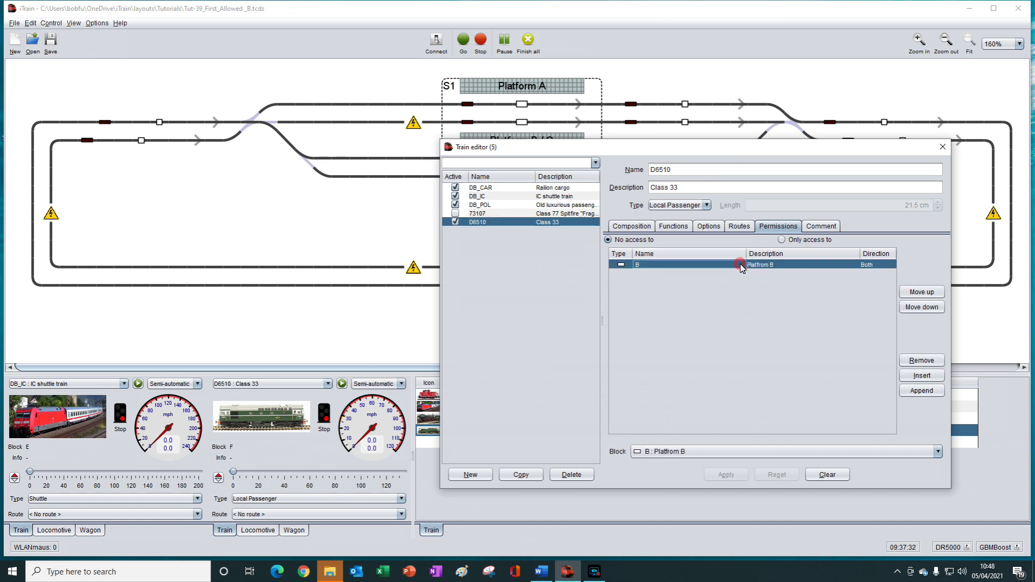
click(921, 361)
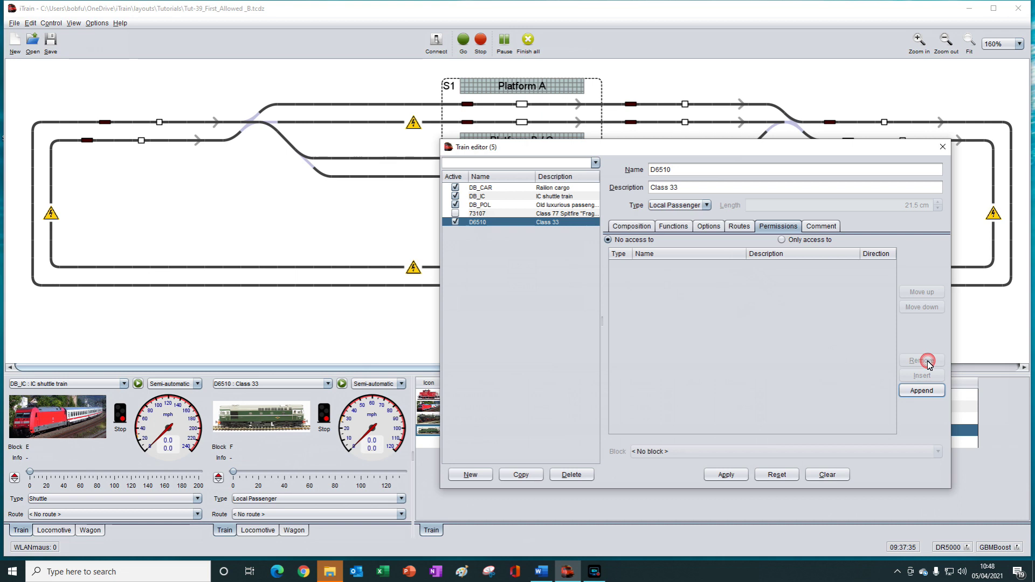
click(721, 477)
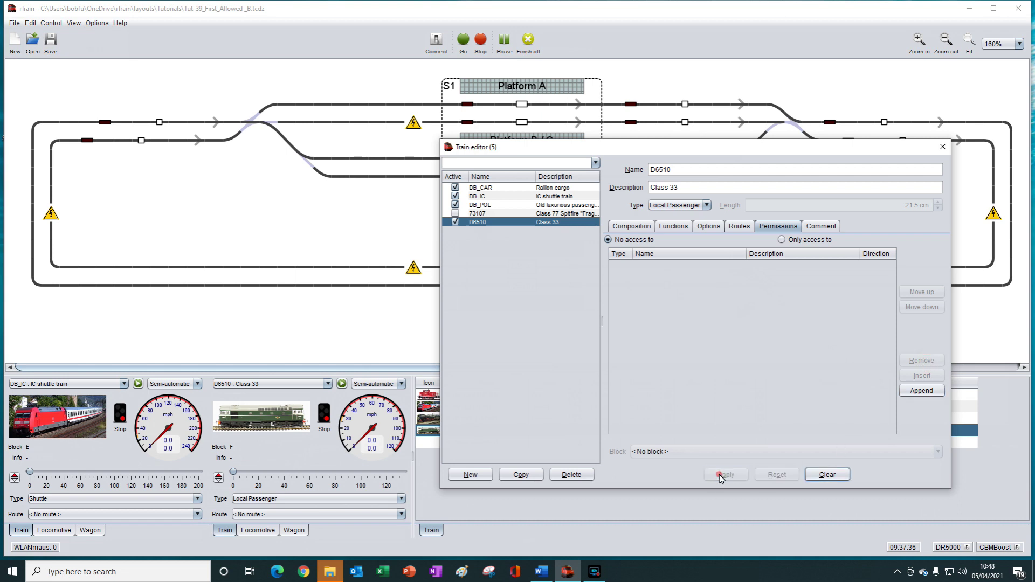
click(943, 146)
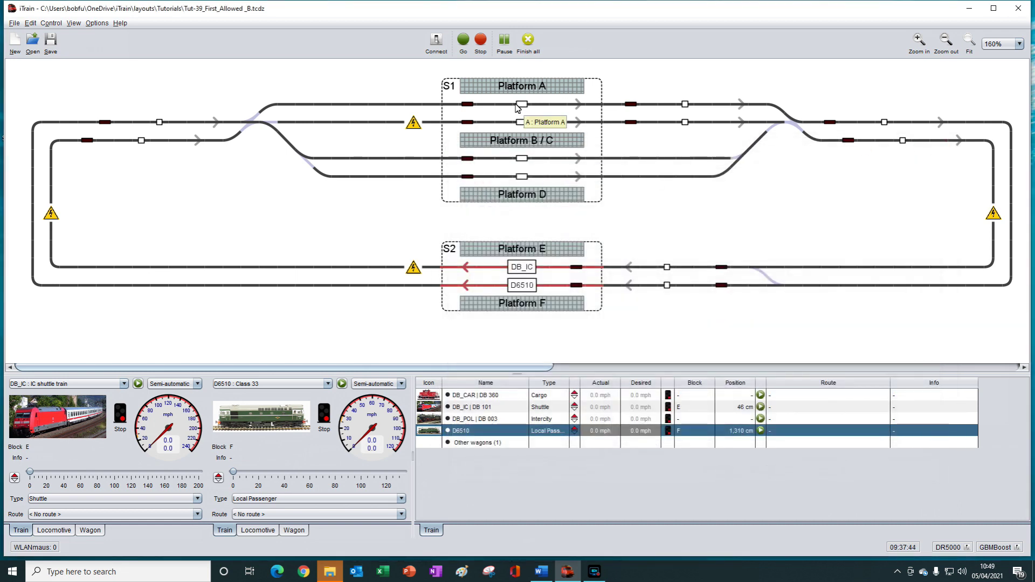
- Test the First allowed selection by starting and stopping train D6510, taking the Platform A block out of service between runs
click(341, 384)
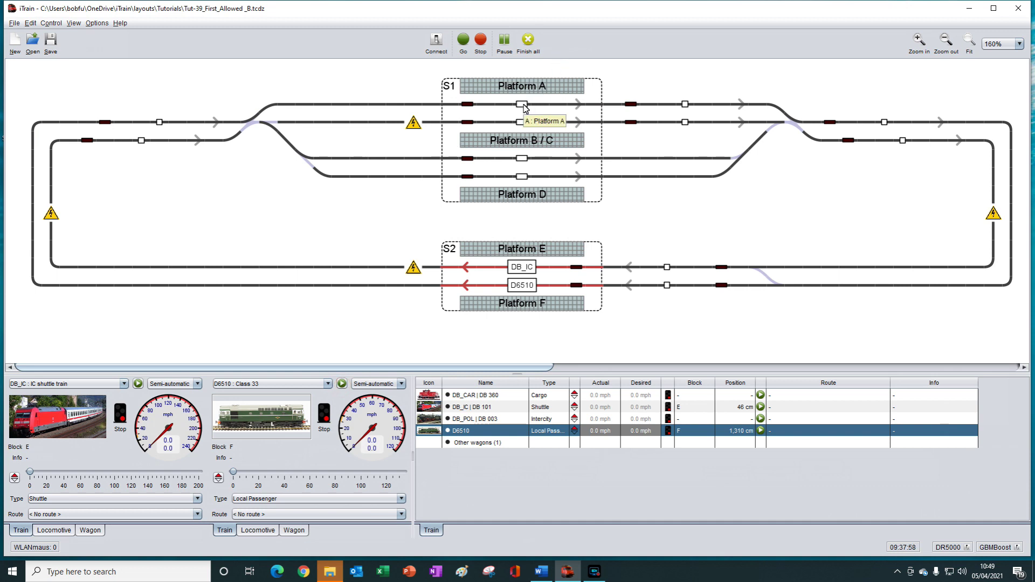
click(523, 104)
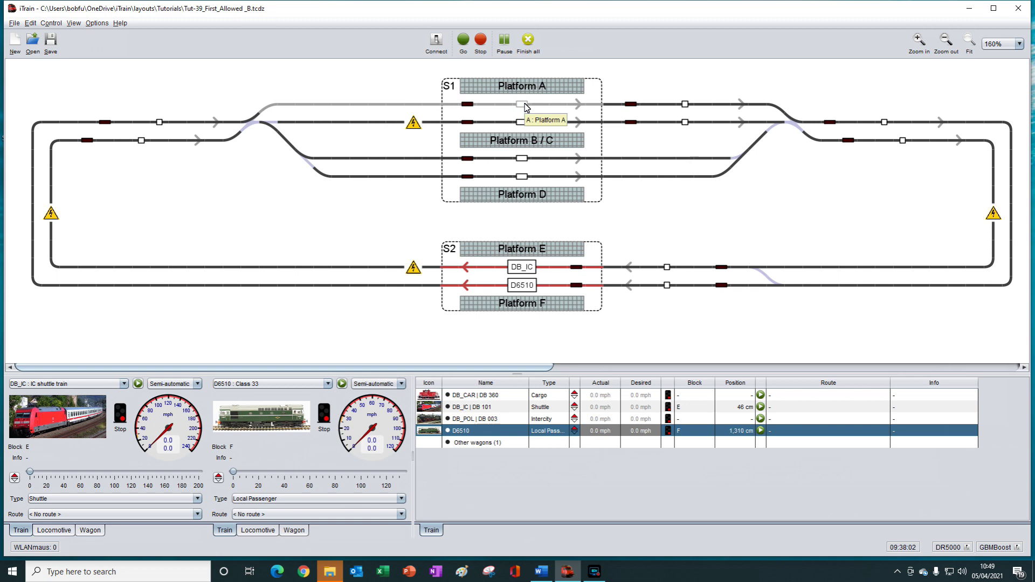
click(342, 383)
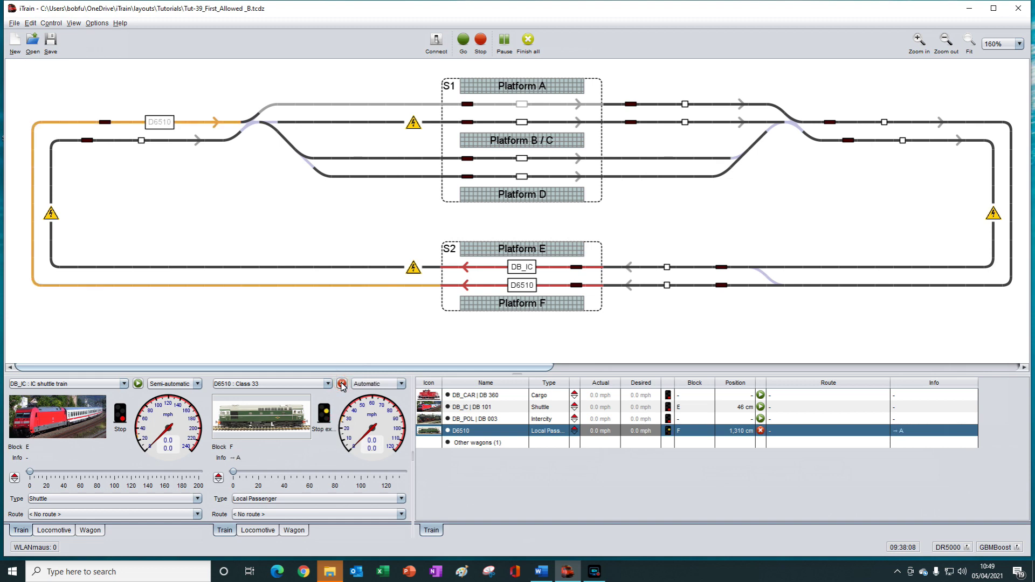
click(342, 384)
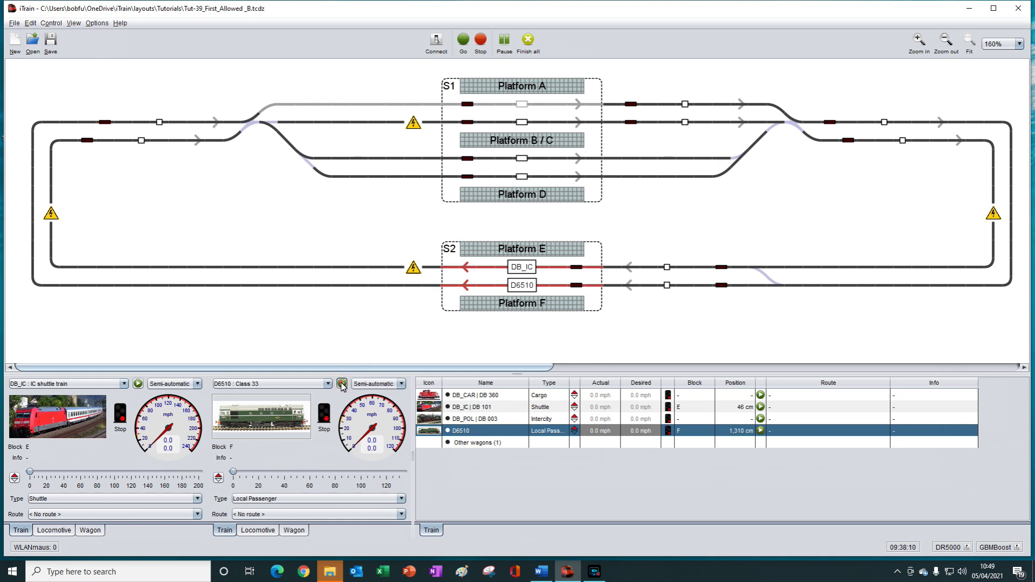
click(342, 384)
click(342, 384)
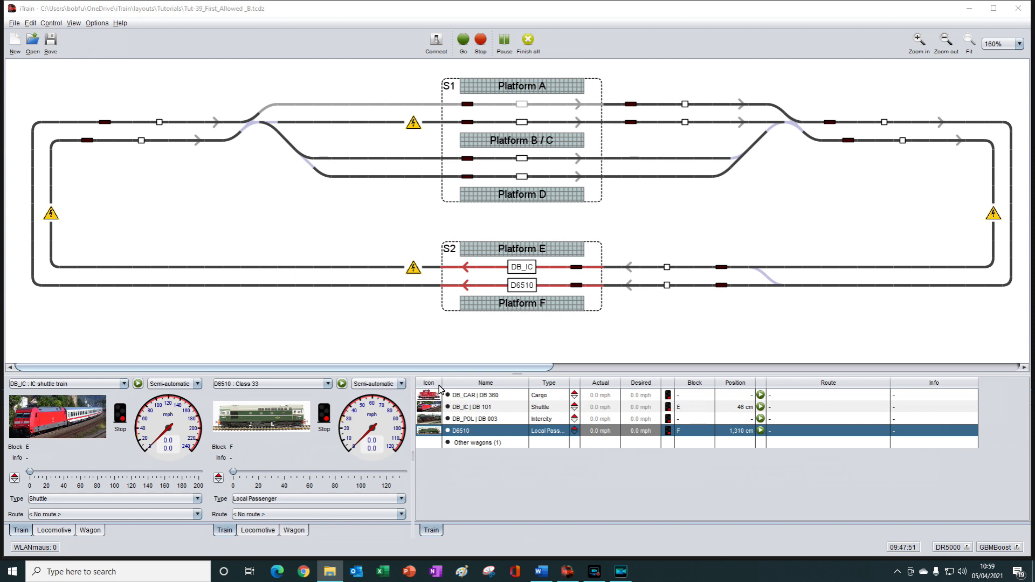
- Remove train D6510 from Platform F and place train DB_CAR there instead
click(528, 291)
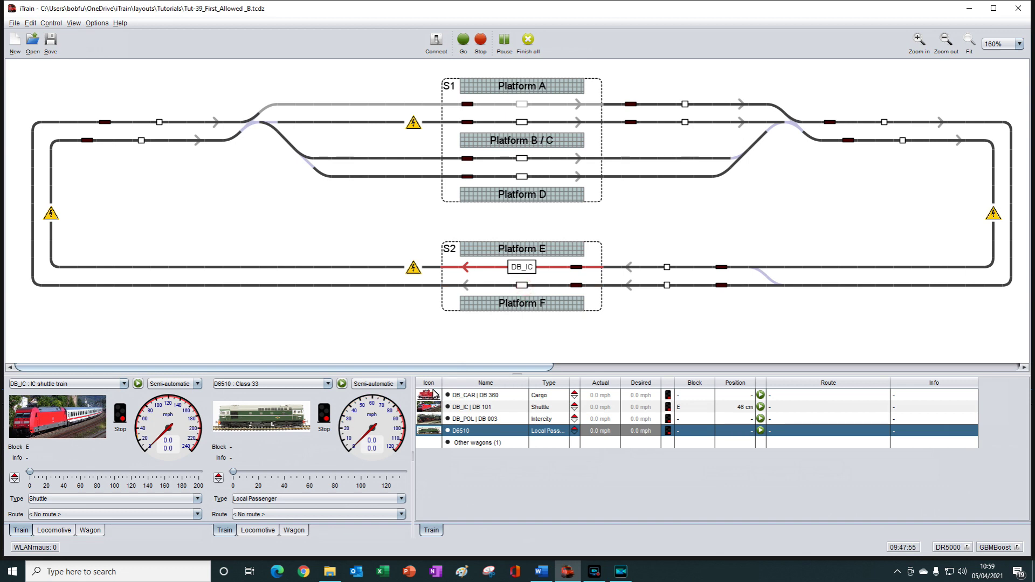
drag(435, 397, 253, 413)
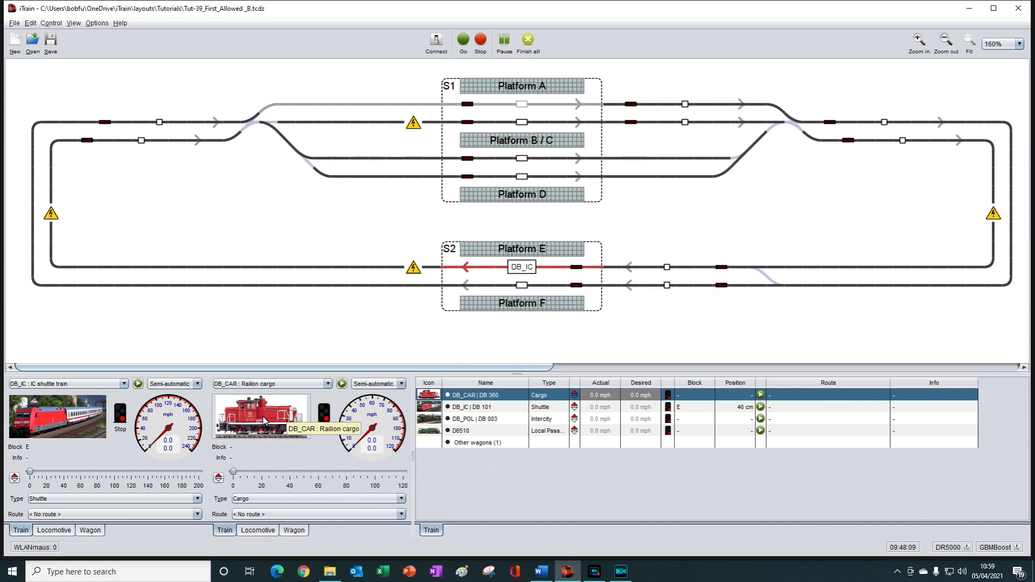
drag(264, 421, 522, 287)
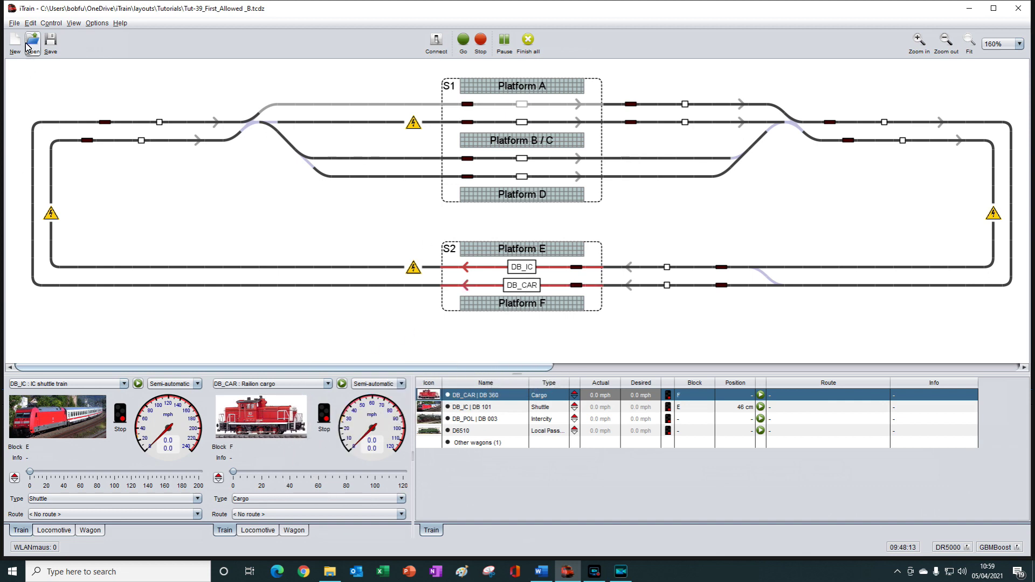
- Add the Platform A block to the no-access permissions of train DB_CAR in the train editor
click(30, 24)
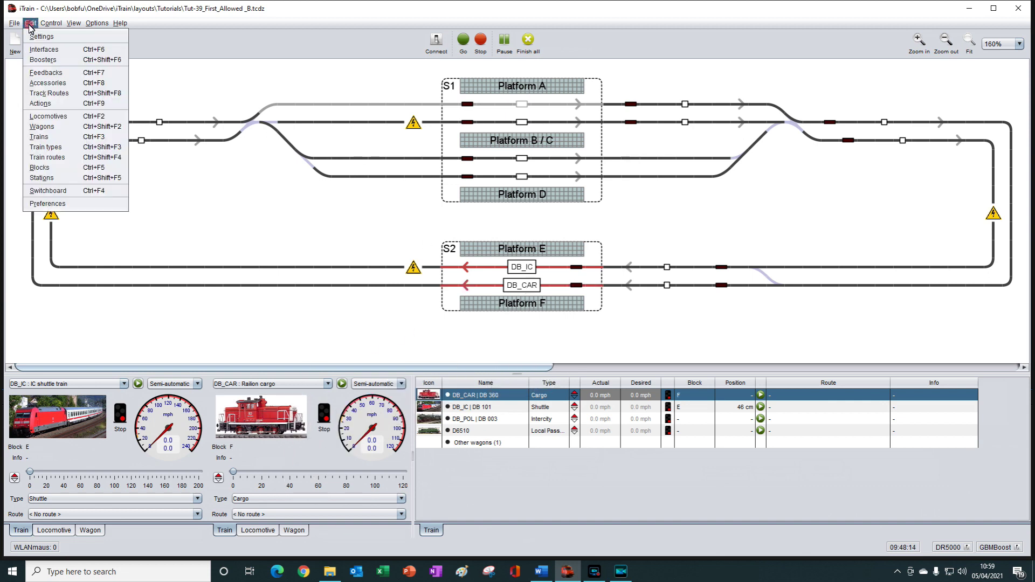
click(39, 137)
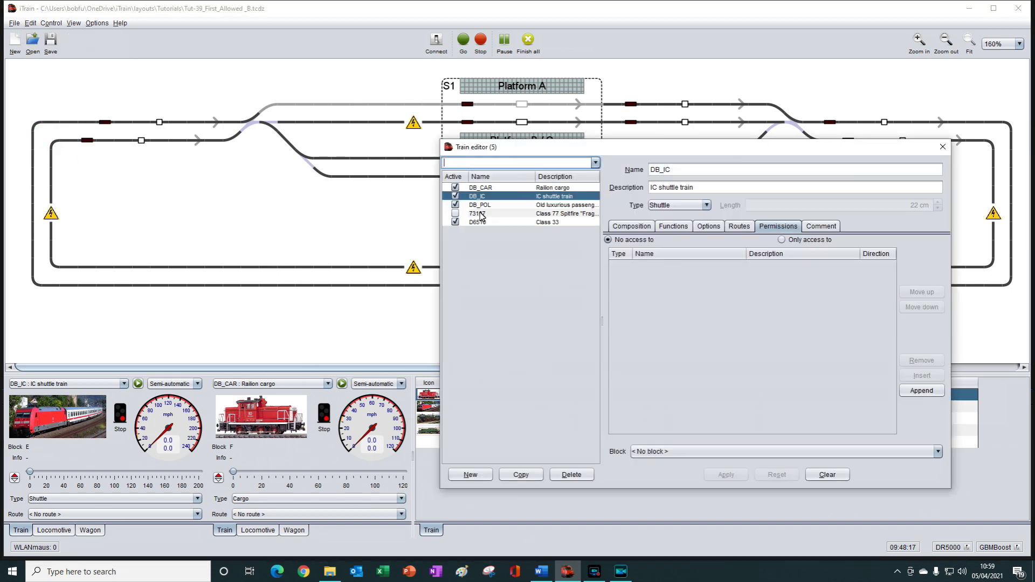
click(479, 188)
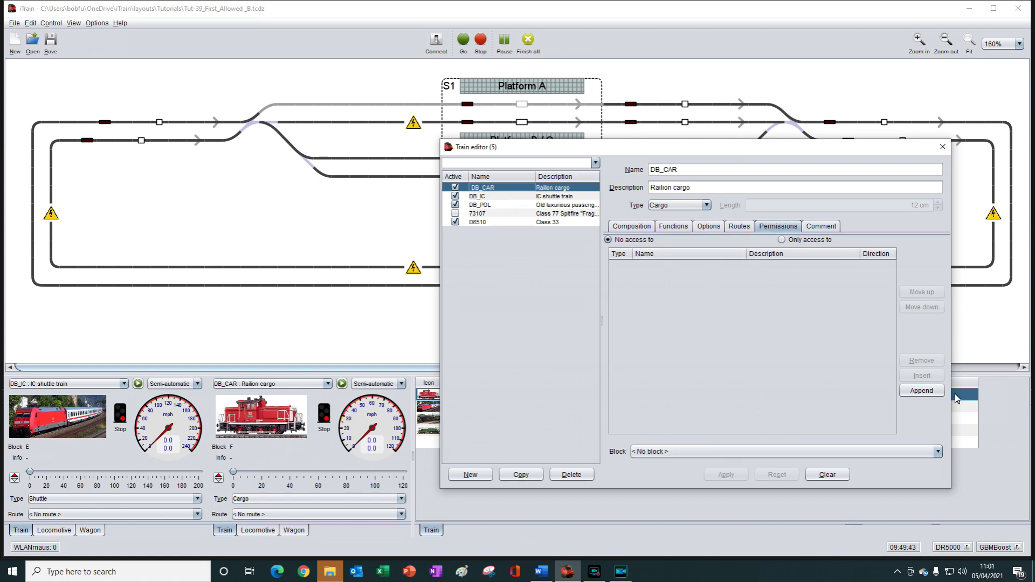
click(922, 390)
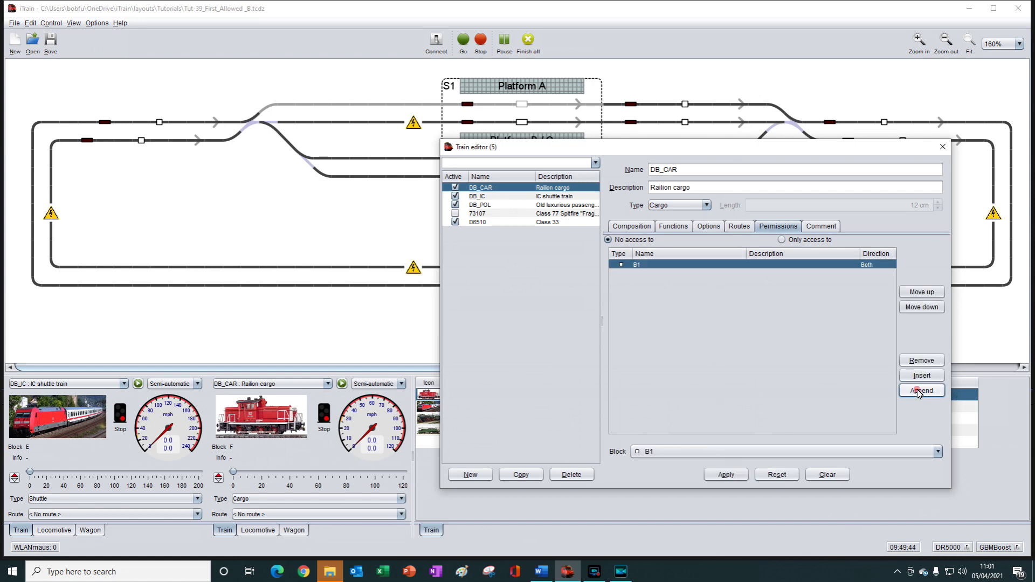
click(712, 454)
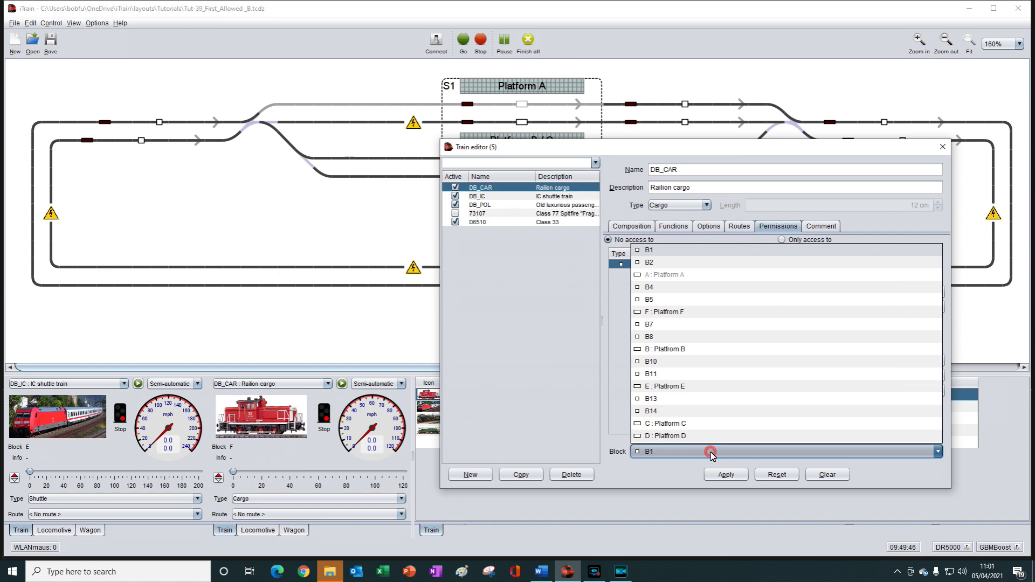
click(678, 282)
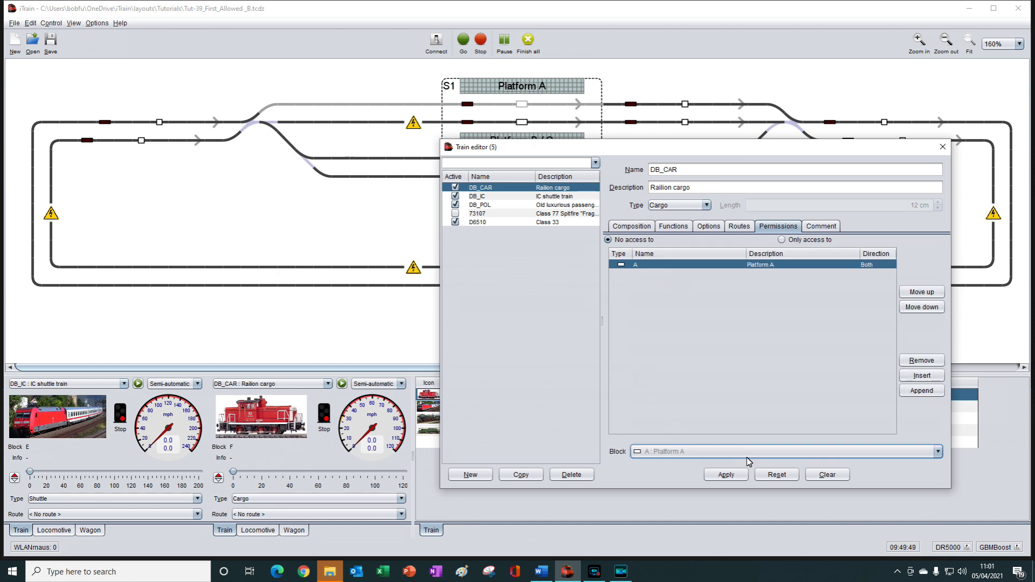
- Add the Platform B block to DB_CAR's no-access permissions, apply the changes and close the train editor
click(923, 392)
click(677, 279)
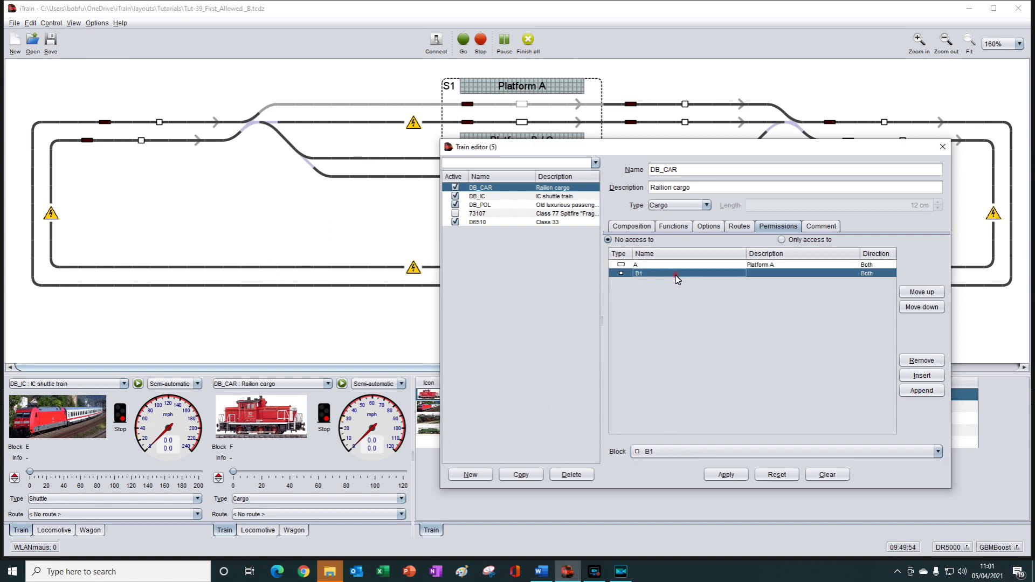
click(708, 451)
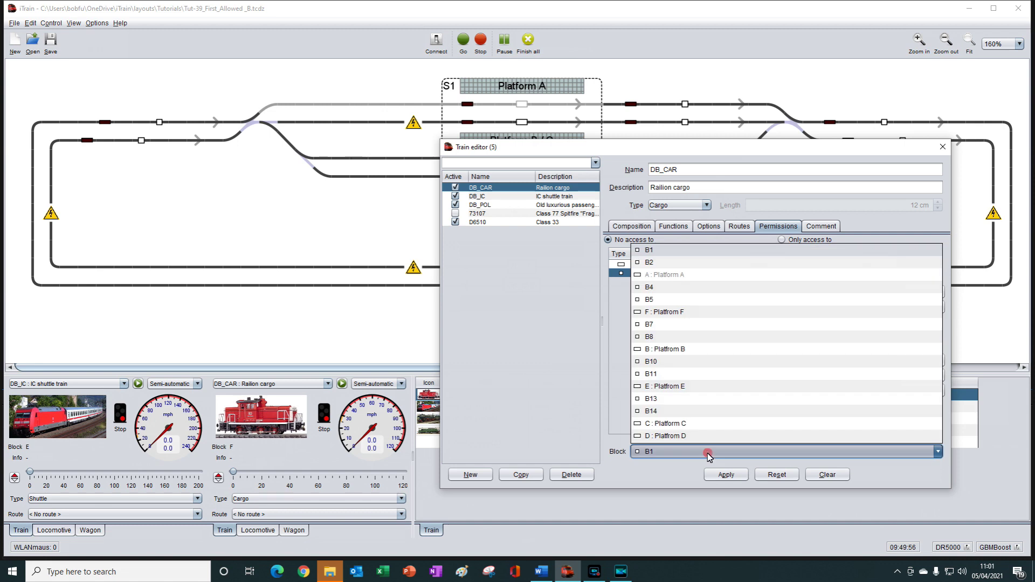
click(678, 350)
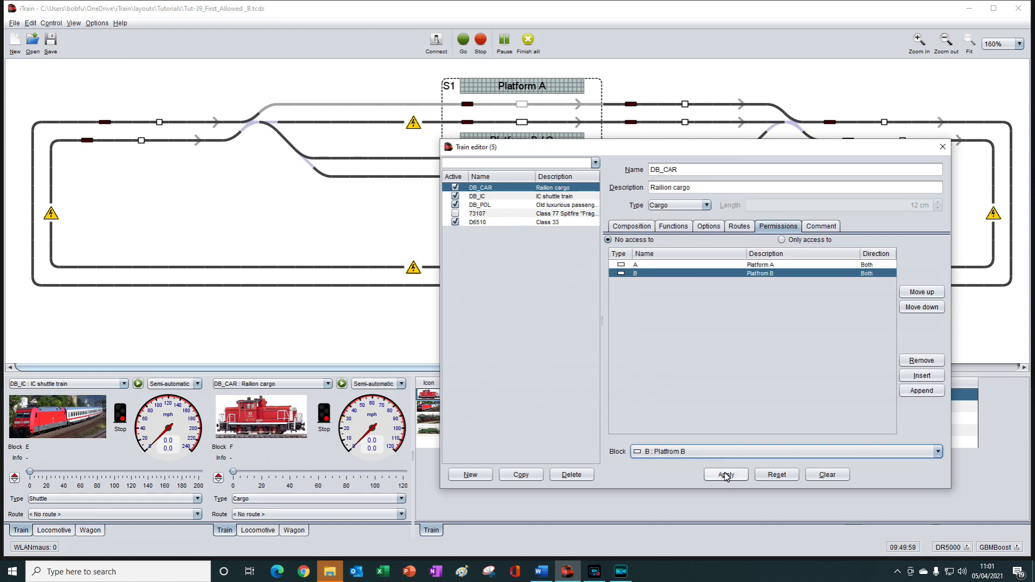
click(726, 474)
click(943, 148)
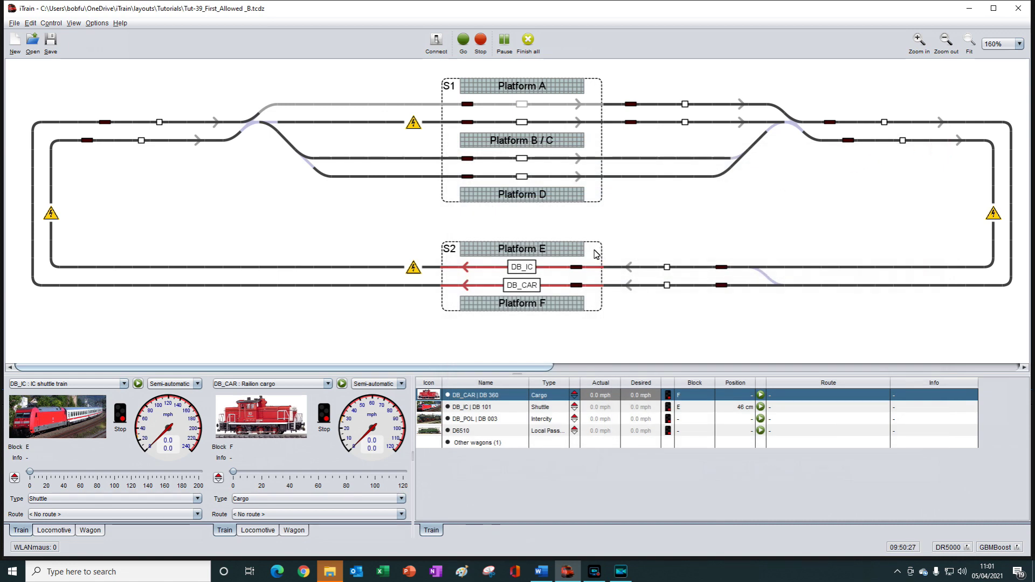
- Return the Platform A block to service and repeatedly start and stop train DB_CAR to test its platform assignment in station S1
click(522, 104)
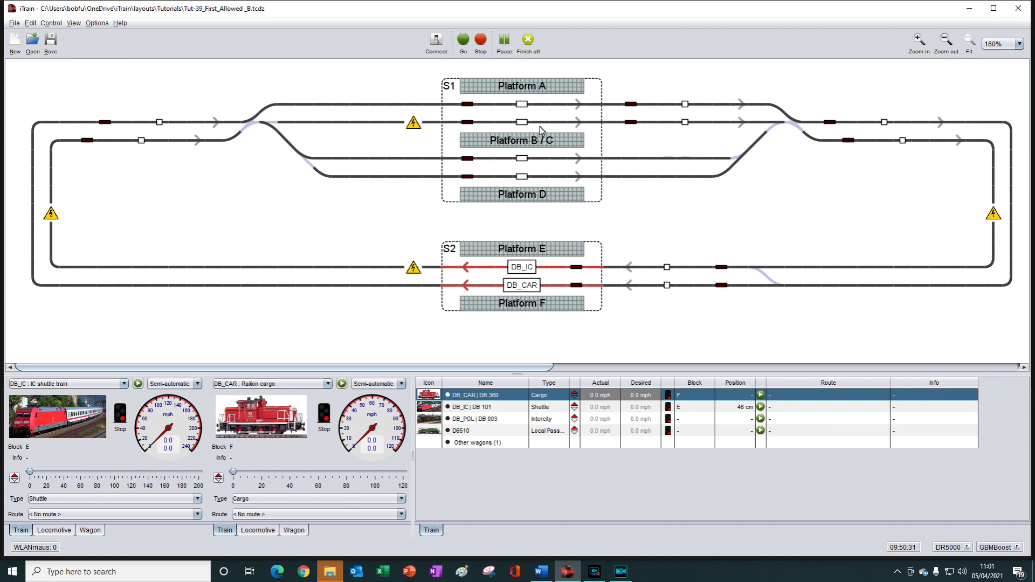
click(342, 384)
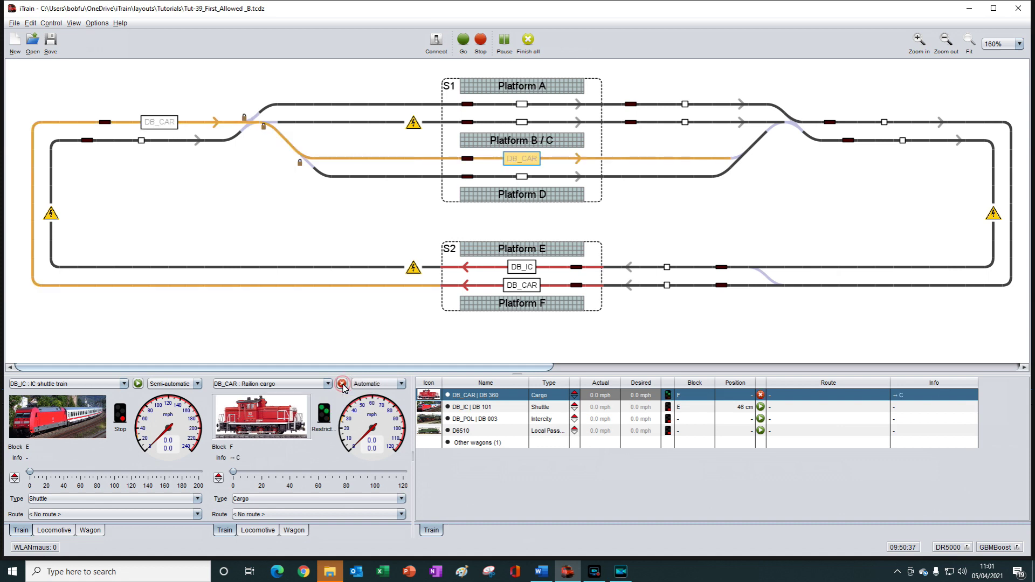
click(341, 383)
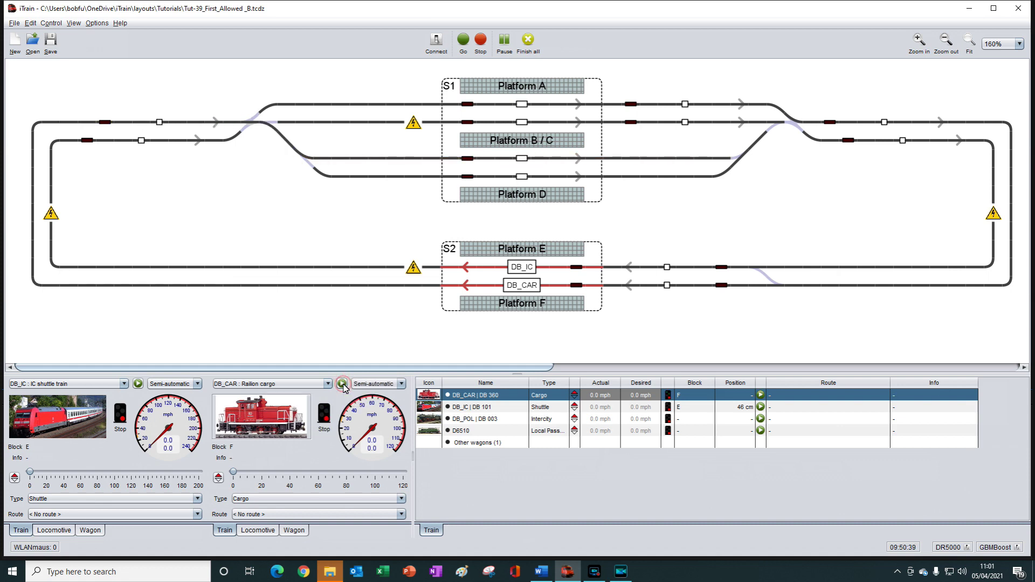
click(342, 384)
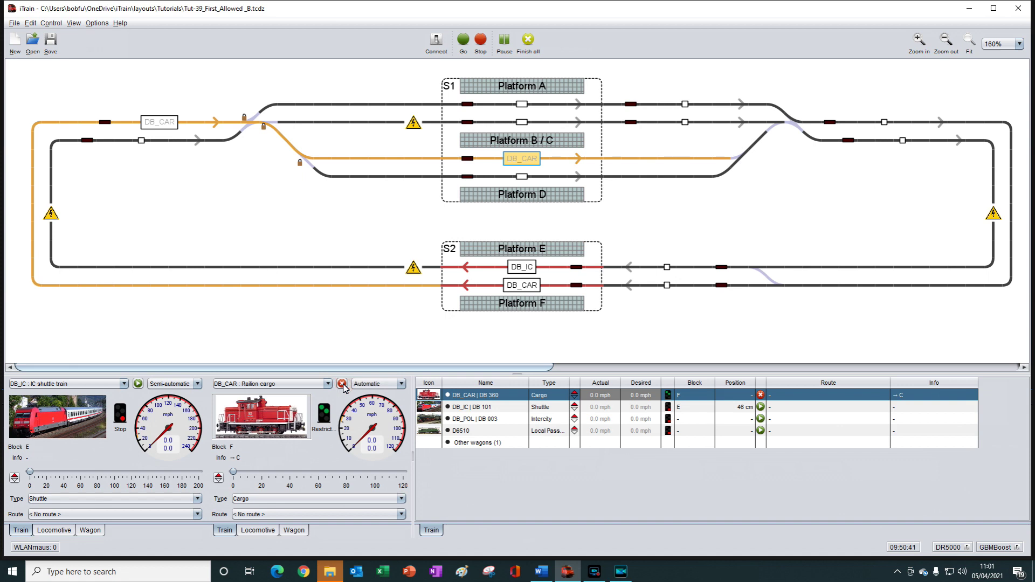
click(342, 384)
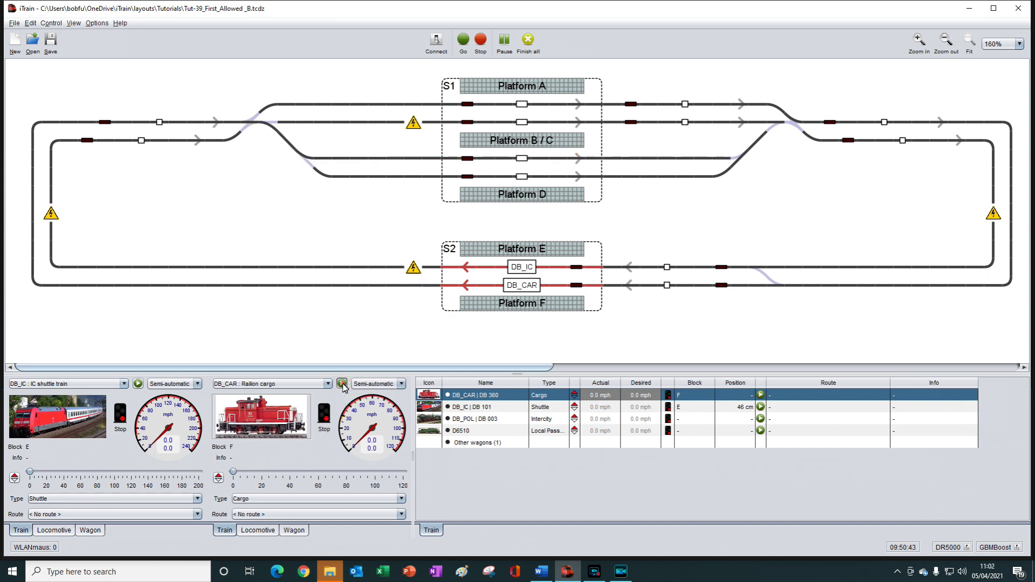
click(342, 384)
click(342, 384)
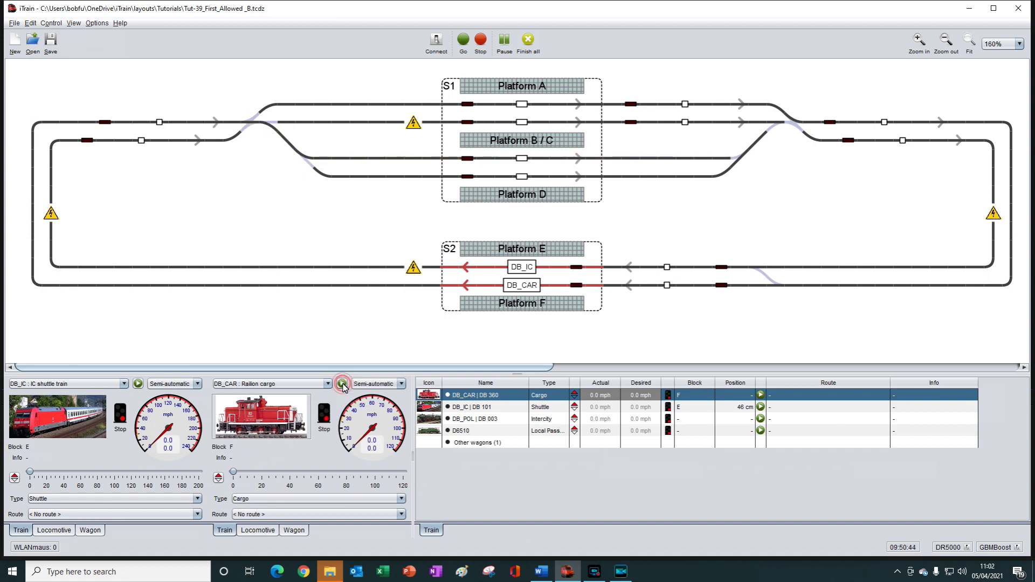
- Take the Platform C block out of service and restart train DB_CAR to test the First allowed selection again
click(524, 164)
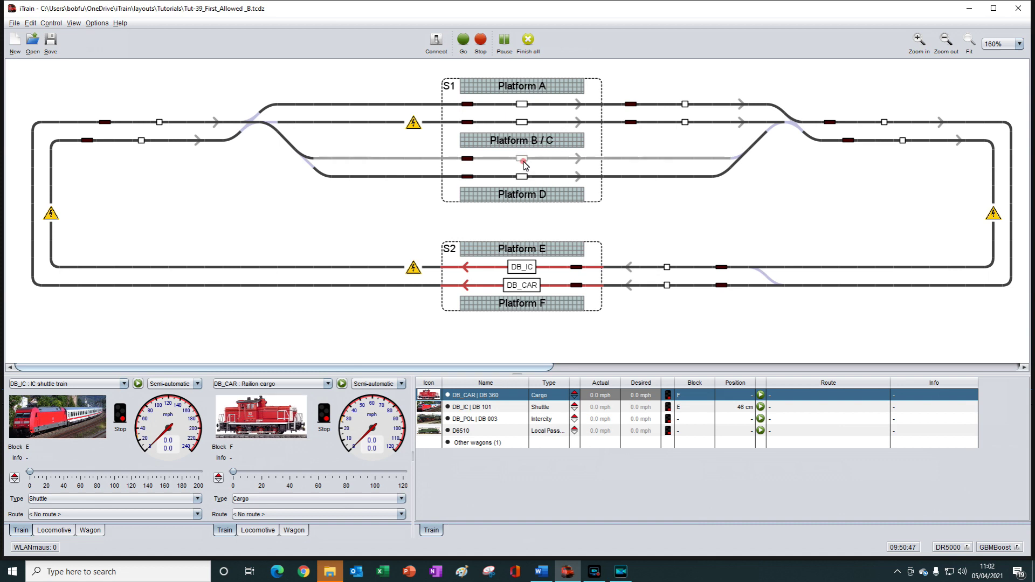
click(342, 384)
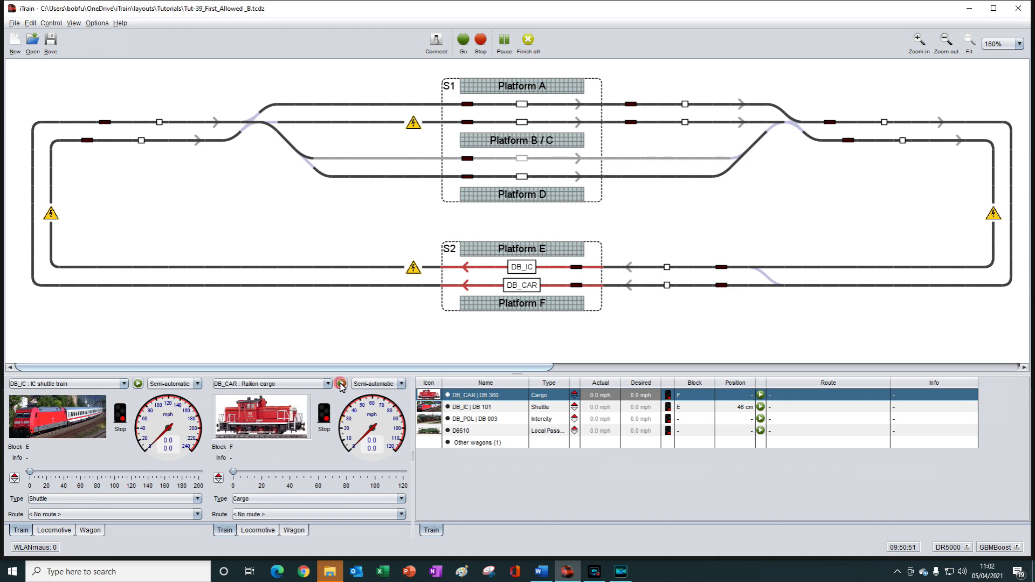
click(342, 384)
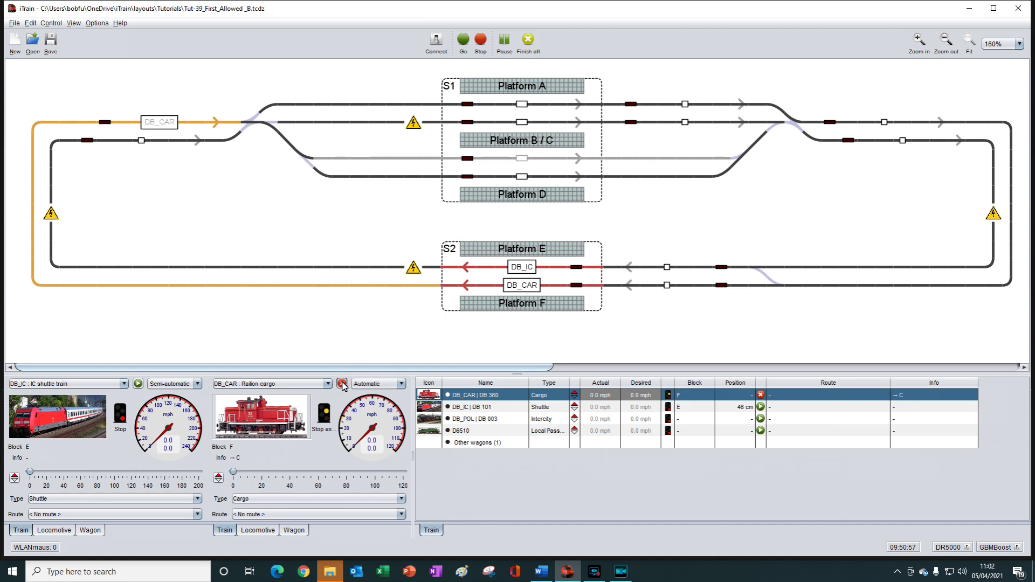
click(341, 384)
click(341, 384)
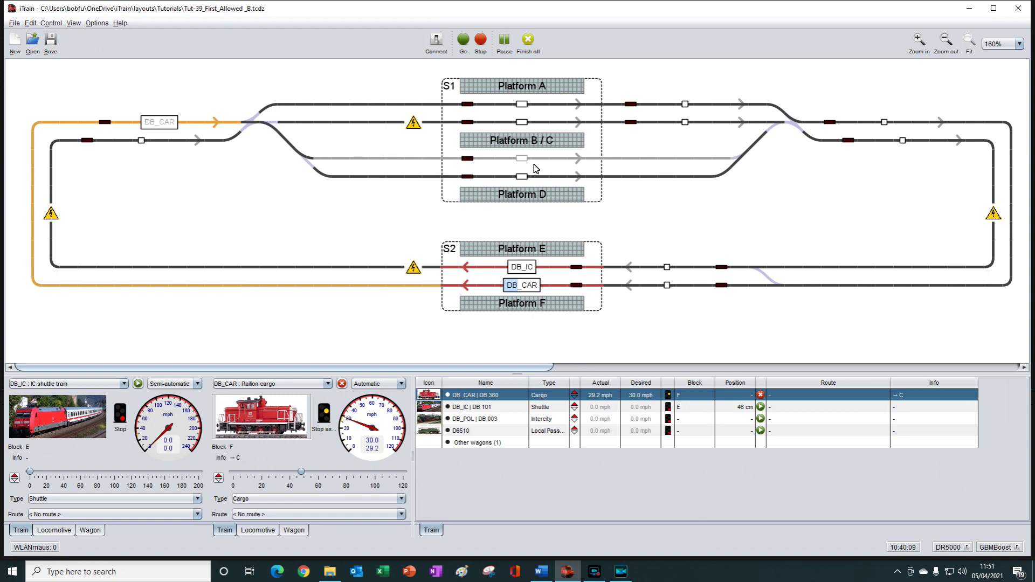
- Examine the available selection methods in the properties of station S1 and close them without changing anything
right_click(542, 162)
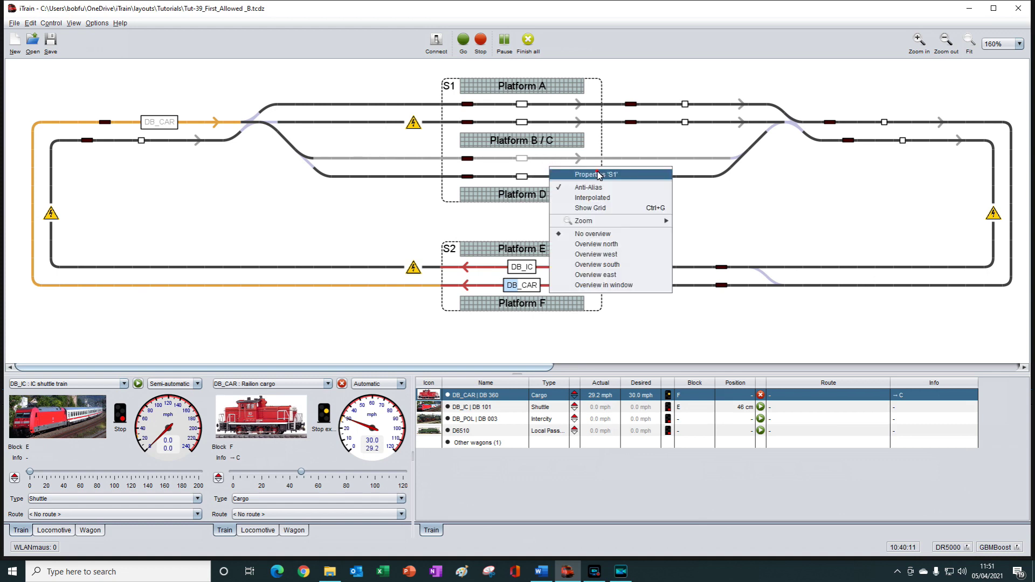
click(597, 170)
click(879, 176)
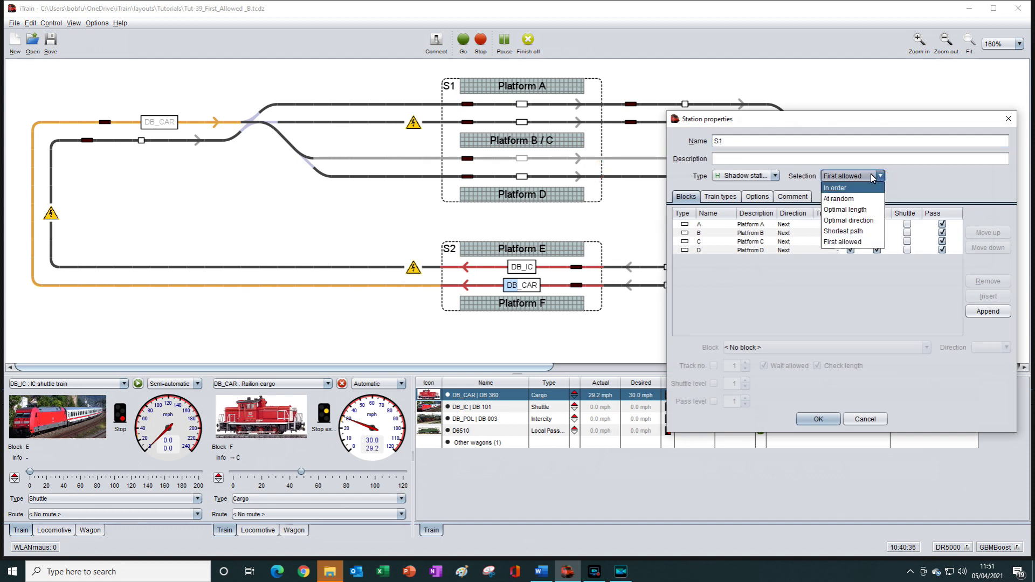
click(1010, 123)
click(1010, 122)
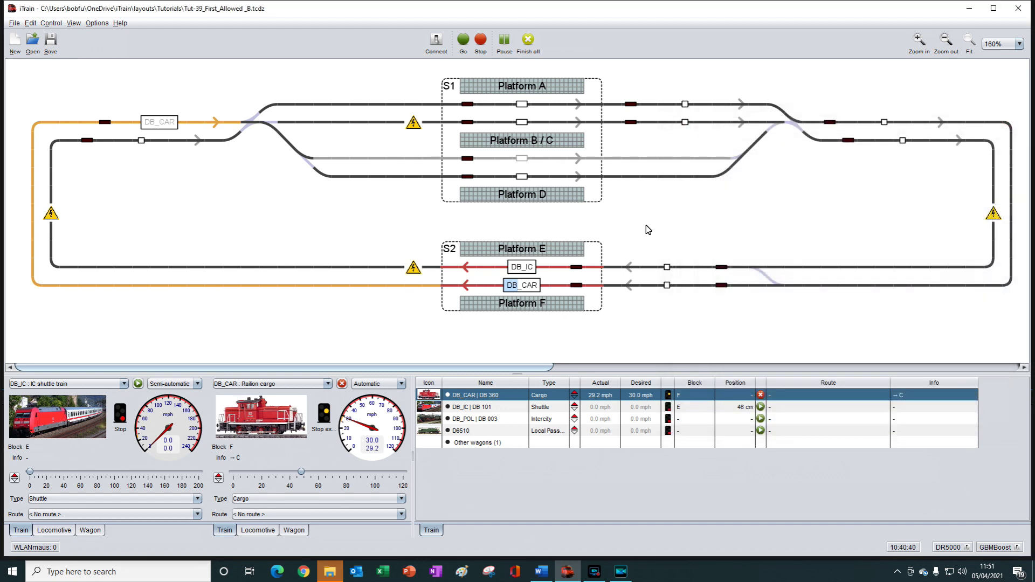